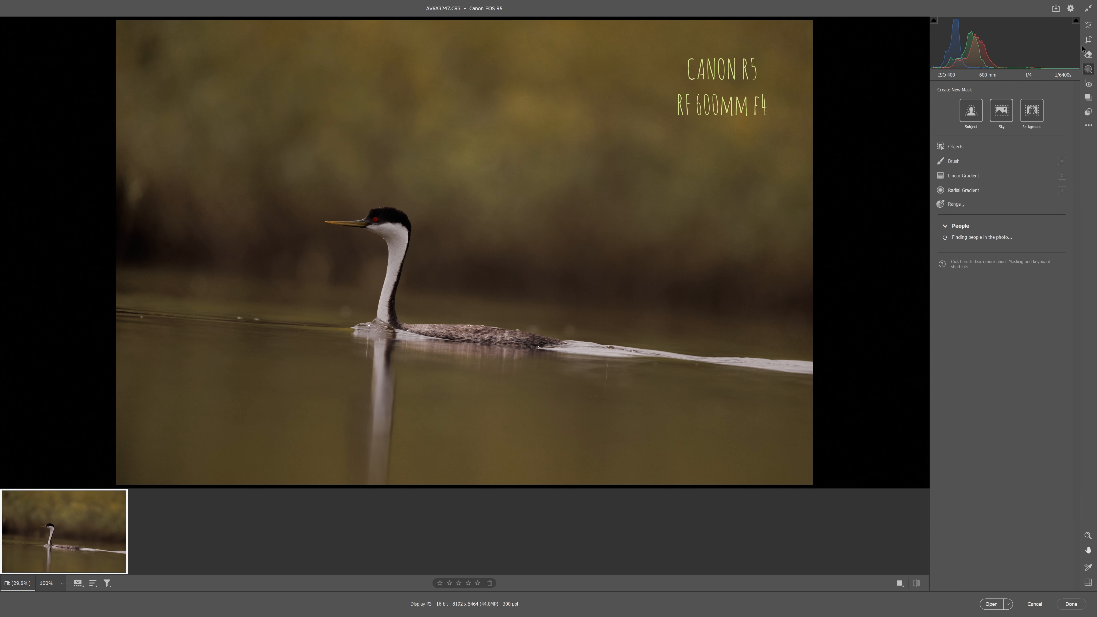
Straighten the grebe photo along the waterline to an angle of about -4.30 and apply the crop
{"action": "left_click", "coordinate": [1089, 40]}
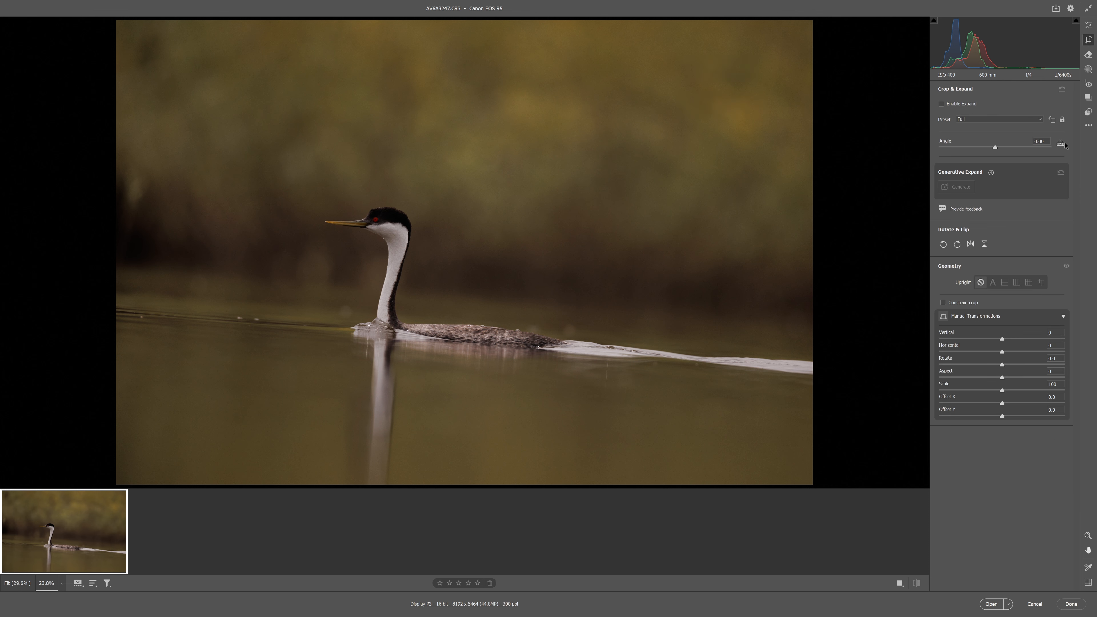
{"action": "left_click", "coordinate": [1061, 145]}
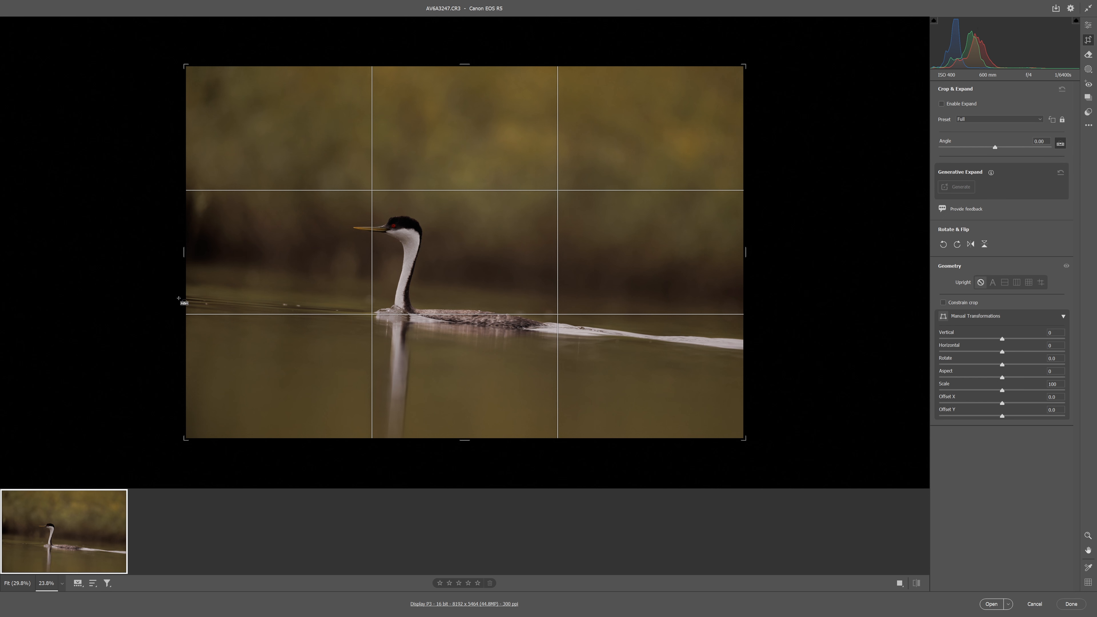
{"action": "left_click_drag", "start_coordinate": [180, 297], "coordinate": [763, 352]}
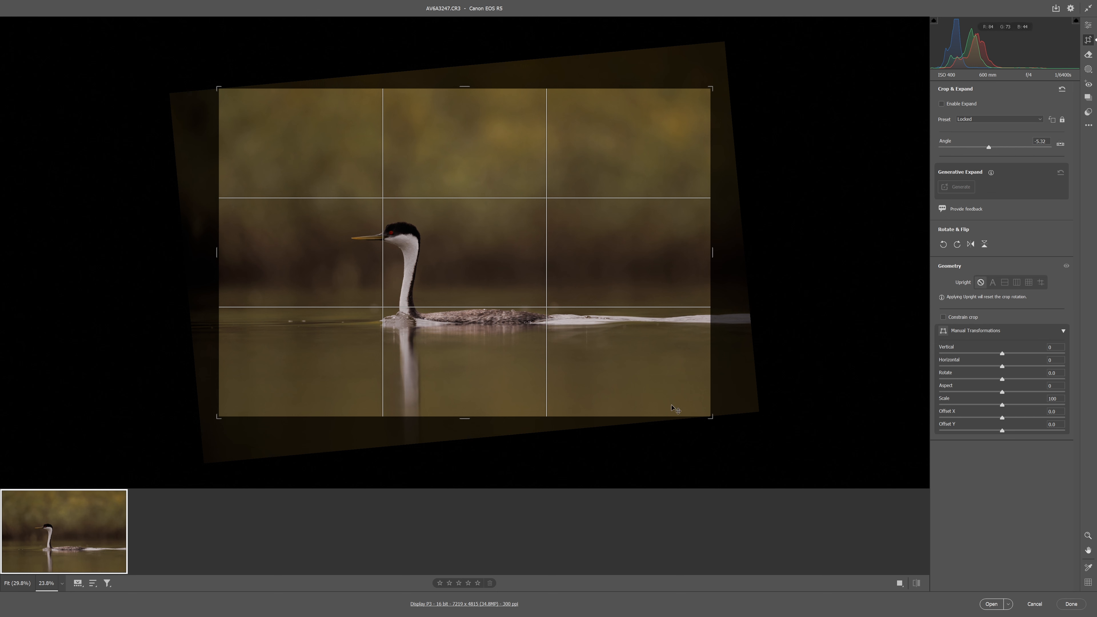
{"action": "left_click_drag", "start_coordinate": [718, 423], "coordinate": [714, 426]}
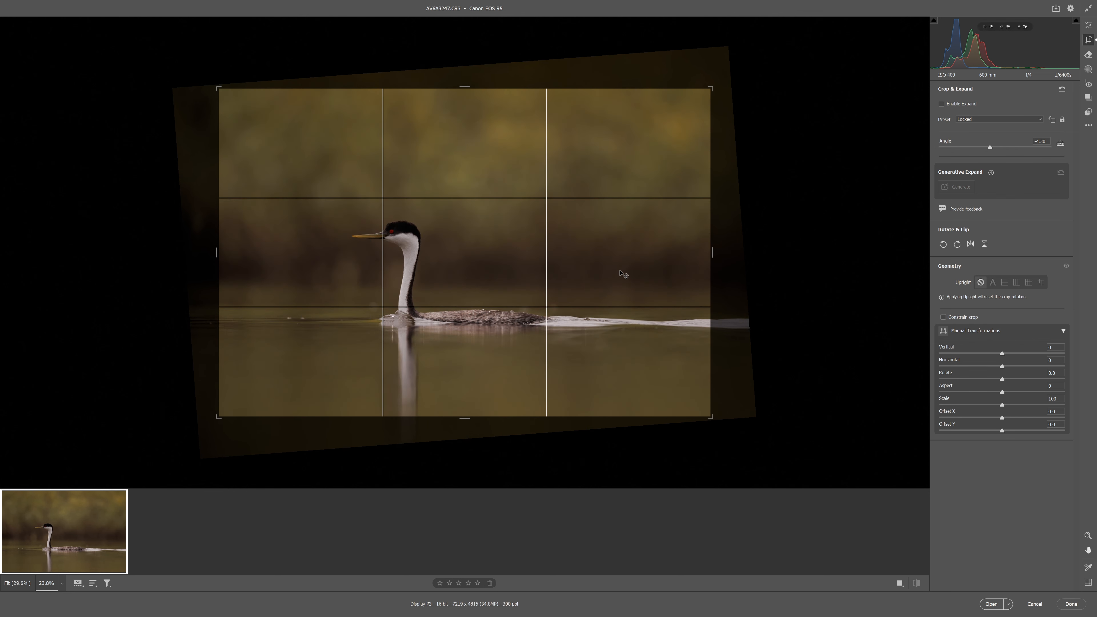
{"action": "key", "text": "Return"}
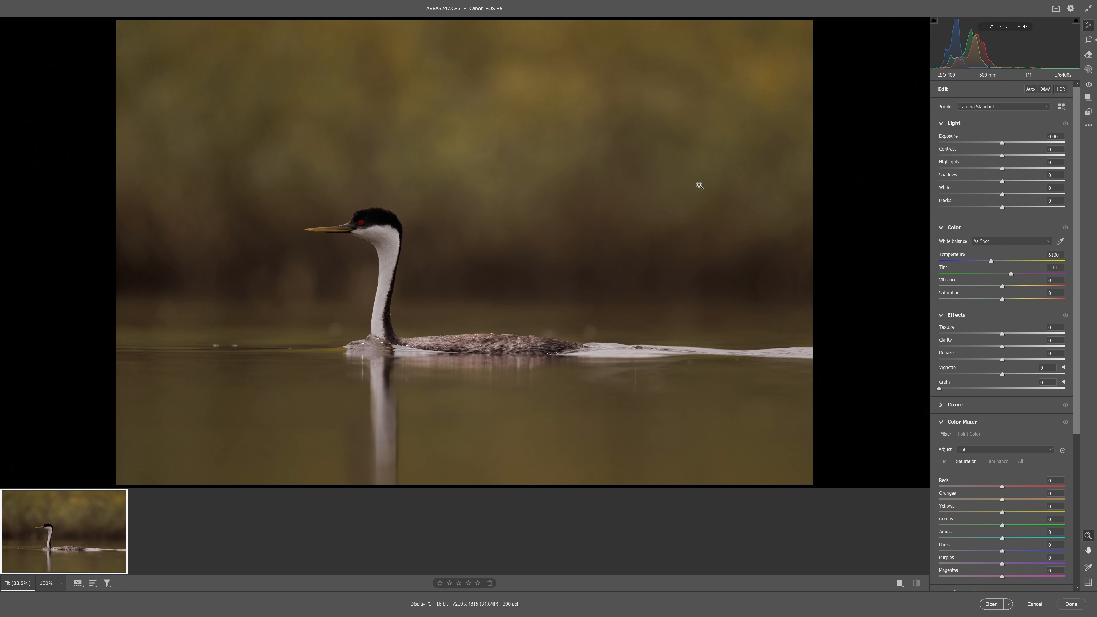
Crop the photo tighter around the grebe to about 5318 x 3547 pixels, keeping space in front of its bill
{"action": "left_click", "coordinate": [1088, 39]}
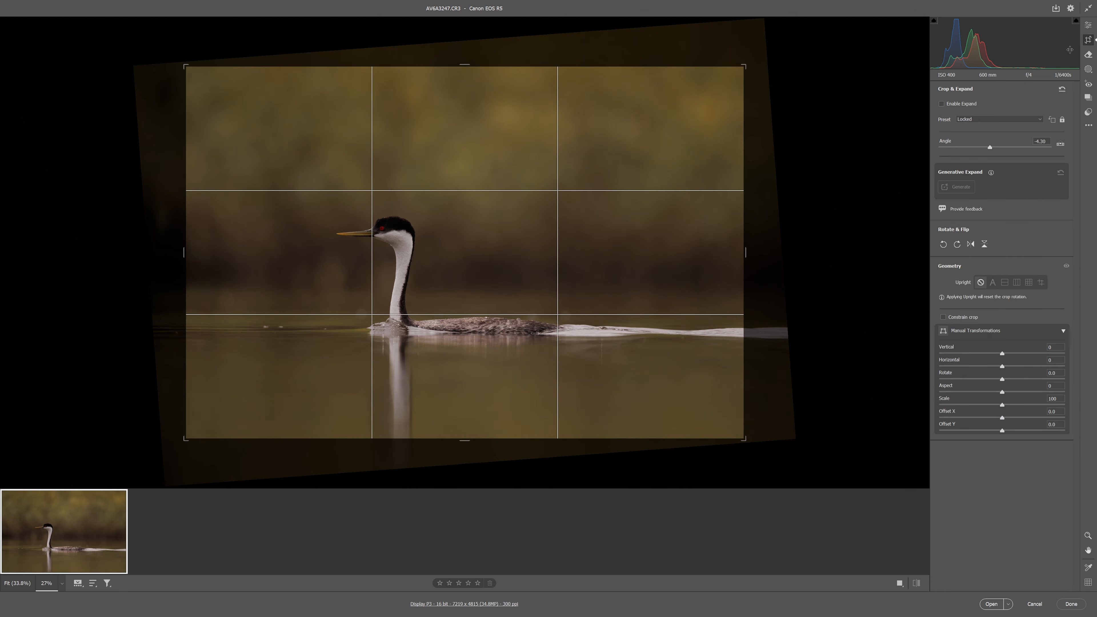
{"action": "left_click_drag", "start_coordinate": [744, 253], "coordinate": [685, 255]}
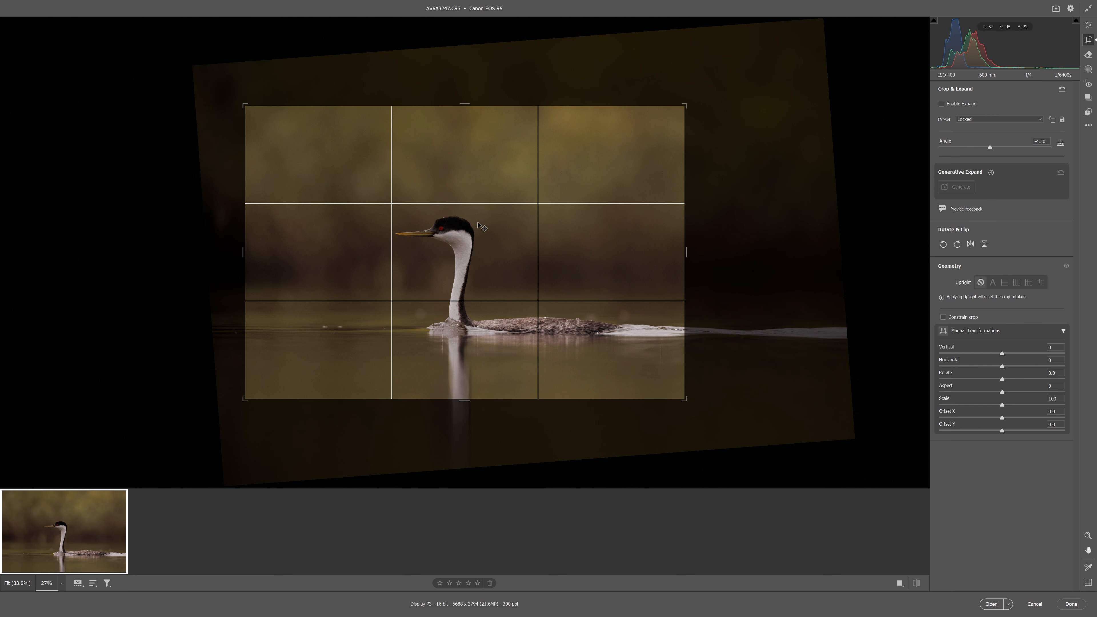
{"action": "left_click_drag", "start_coordinate": [598, 255], "coordinate": [598, 255]}
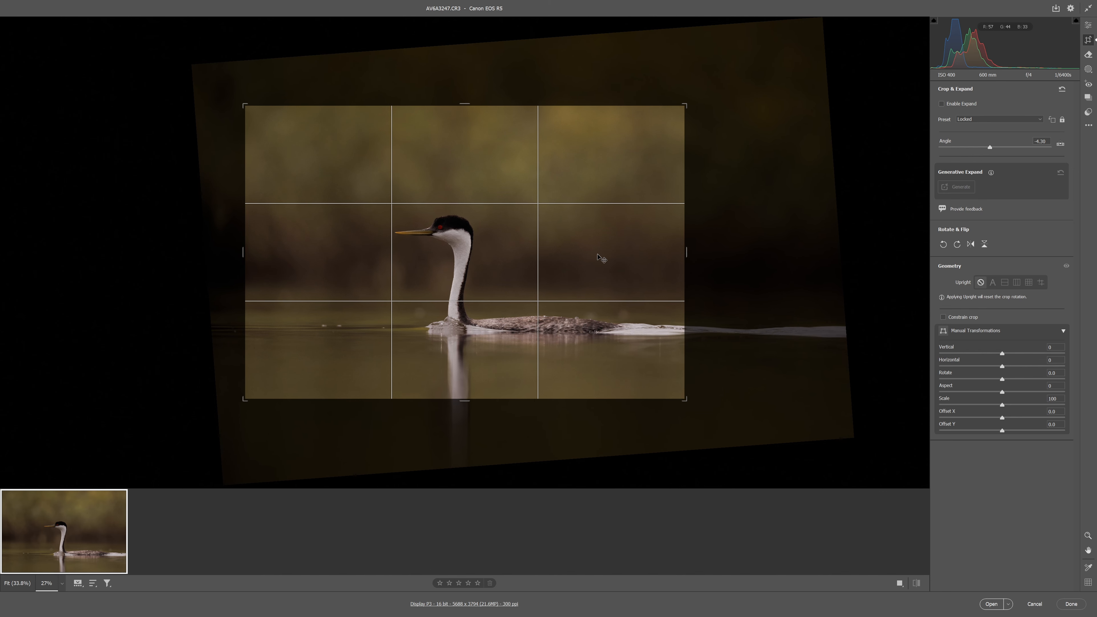
{"action": "left_click_drag", "start_coordinate": [246, 252], "coordinate": [263, 249]}
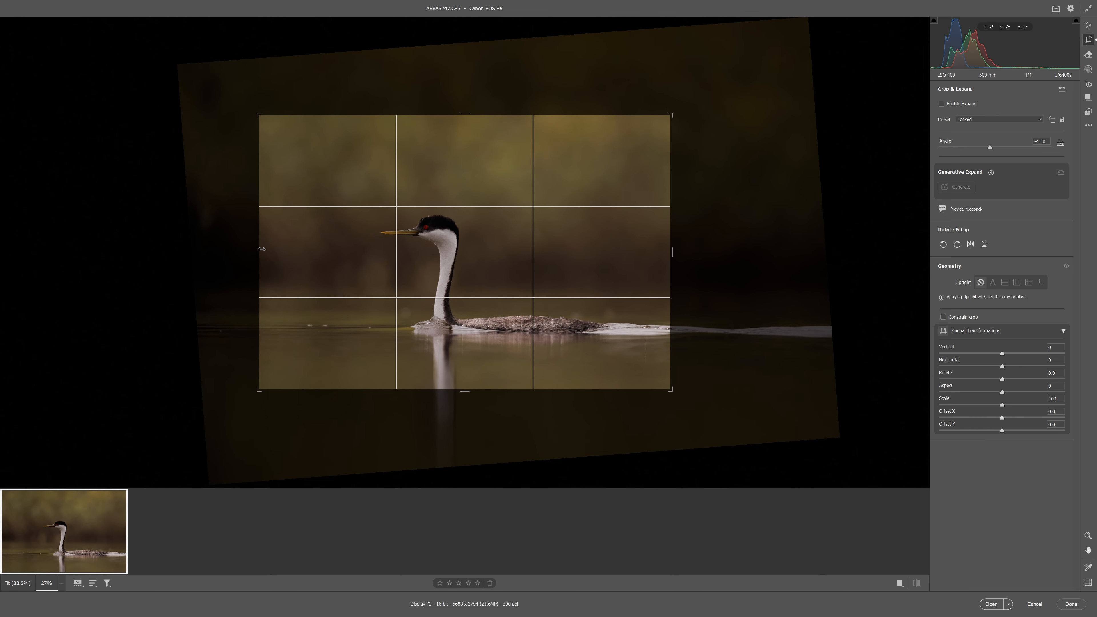
{"action": "left_click_drag", "start_coordinate": [610, 263], "coordinate": [611, 261]}
{"action": "key", "text": "Return"}
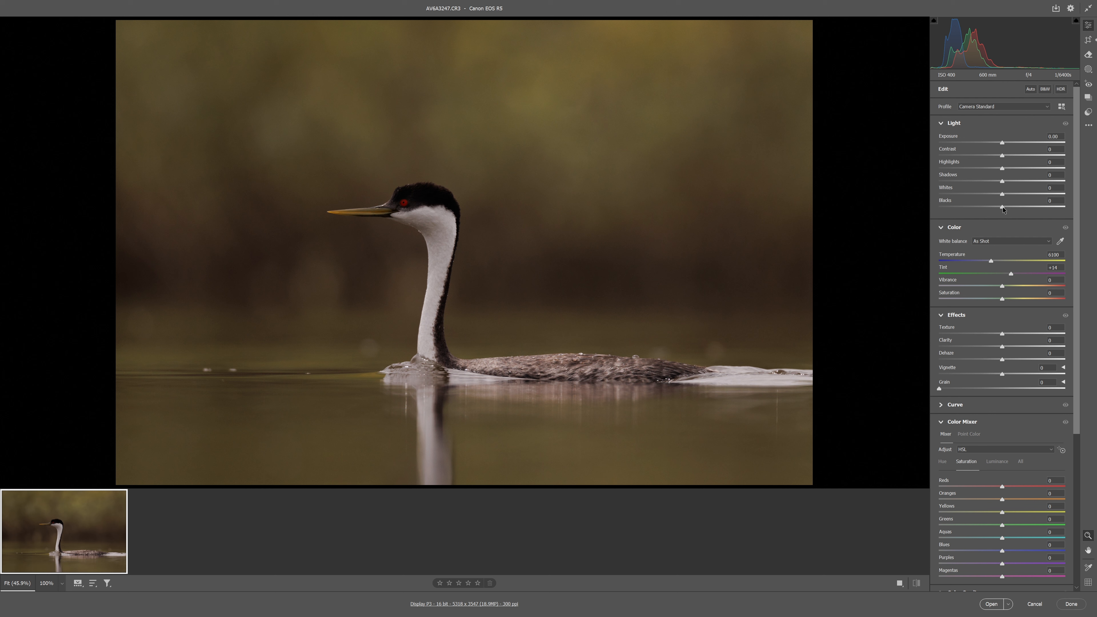
Brighten the photo's dark tones with Blacks +43, Shadows +28 and Exposure +0.25
{"action": "left_click_drag", "start_coordinate": [1006, 208], "coordinate": [1031, 210]}
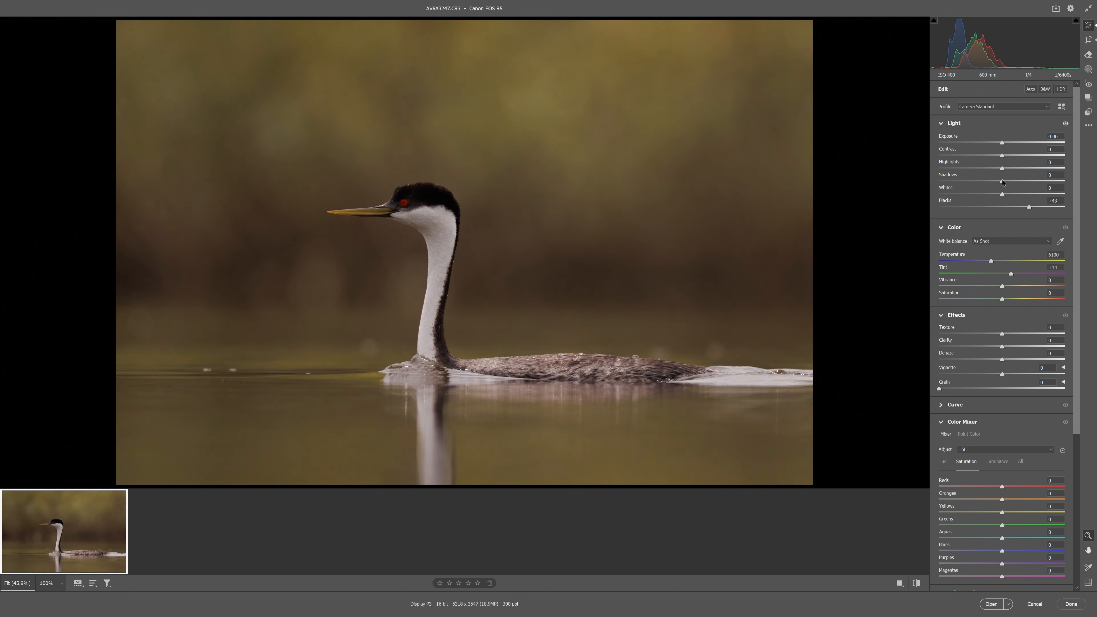
{"action": "left_click_drag", "start_coordinate": [1021, 180], "coordinate": [1020, 181]}
{"action": "left_click_drag", "start_coordinate": [1003, 144], "coordinate": [1006, 144]}
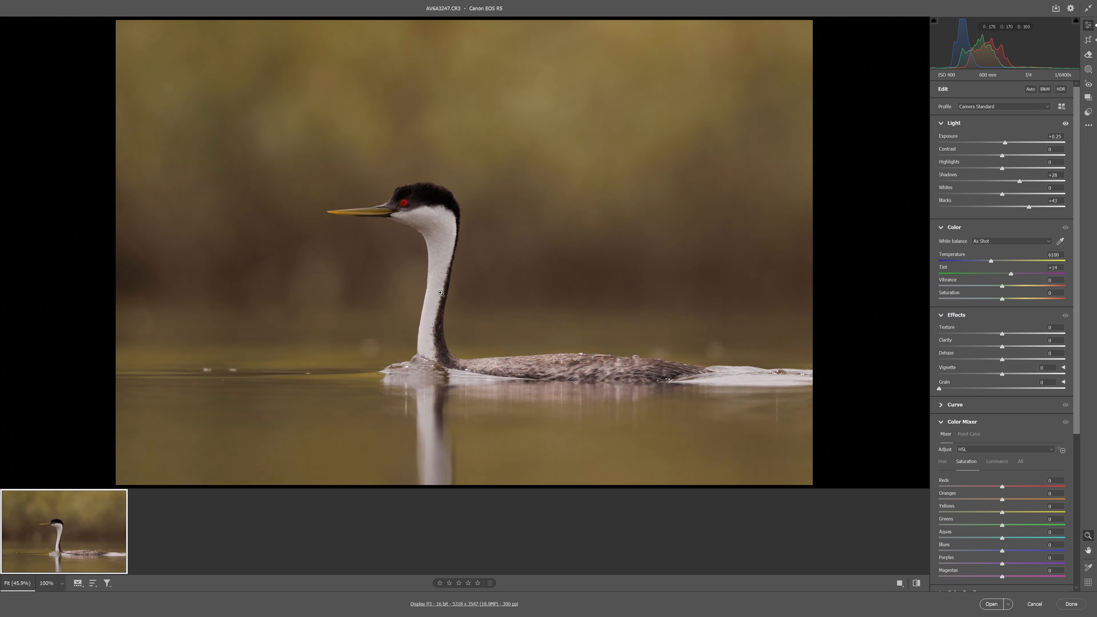
Enable Denoise for the photo at an amount of 50
{"action": "left_click_drag", "start_coordinate": [467, 230], "coordinate": [540, 234]}
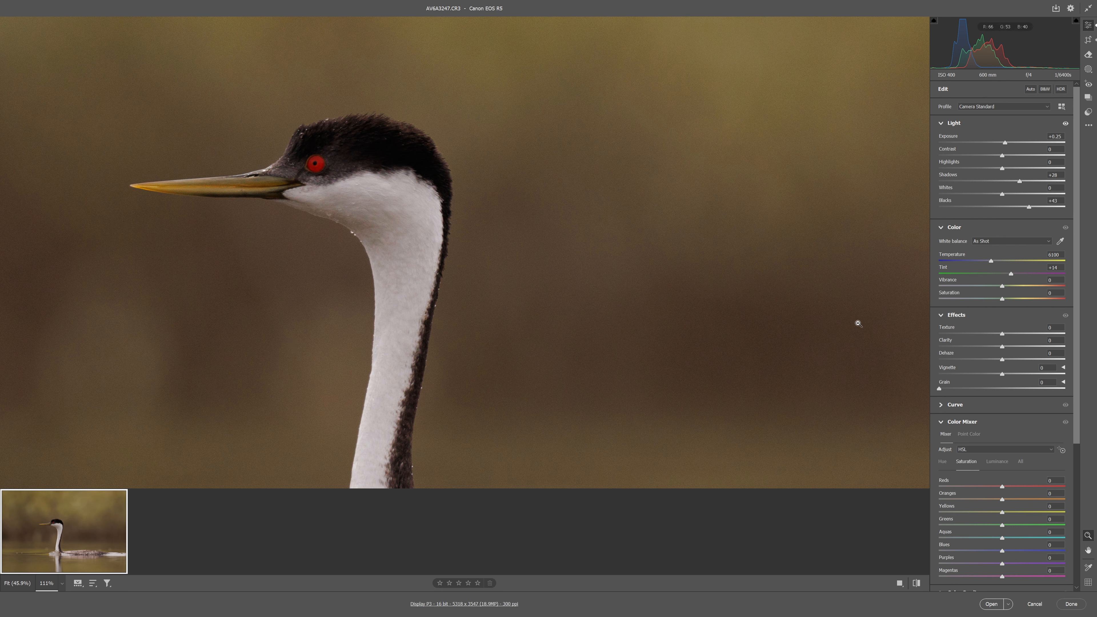
{"action": "scroll", "coordinate": [964, 425], "scroll_direction": "down", "scroll_amount": 5}
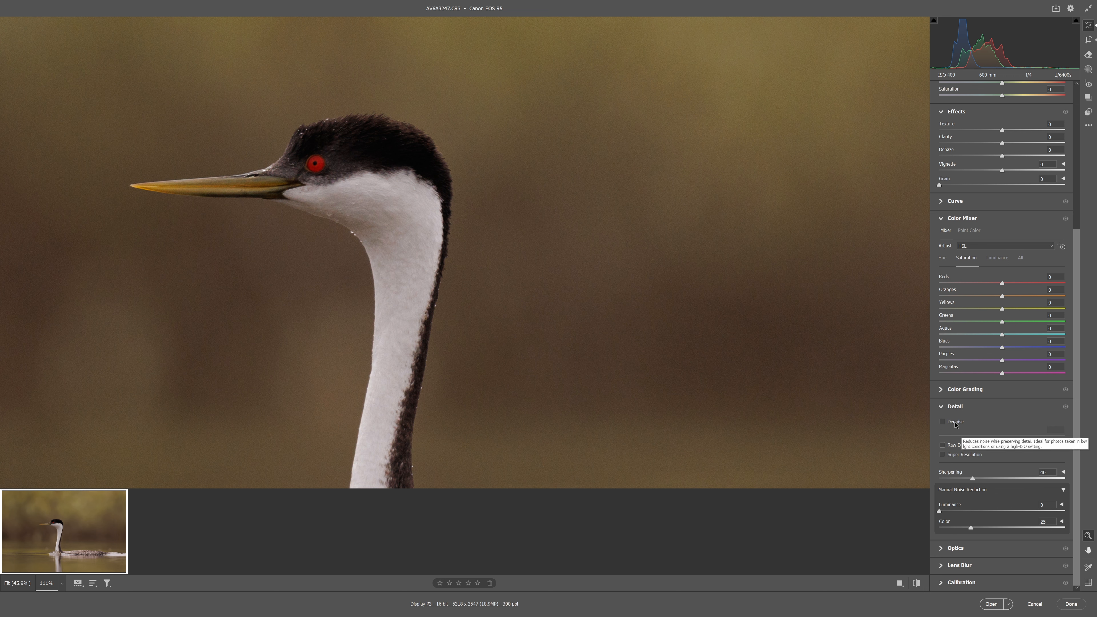
{"action": "left_click", "coordinate": [955, 424]}
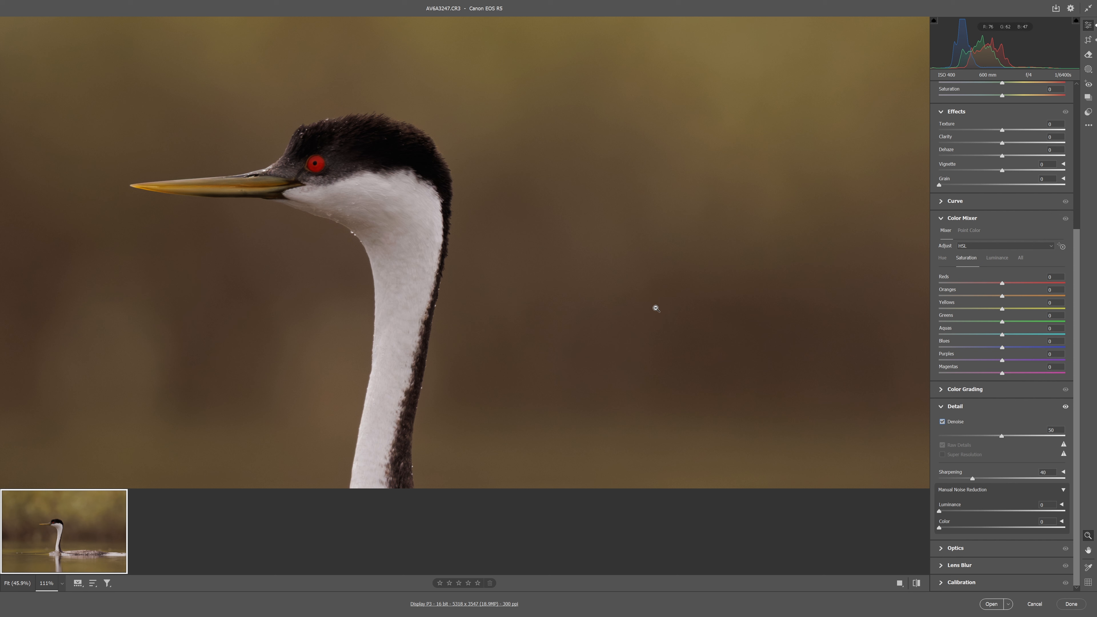
Set the photo's Texture to +29
{"action": "scroll", "coordinate": [1001, 400], "scroll_direction": "up", "scroll_amount": 5}
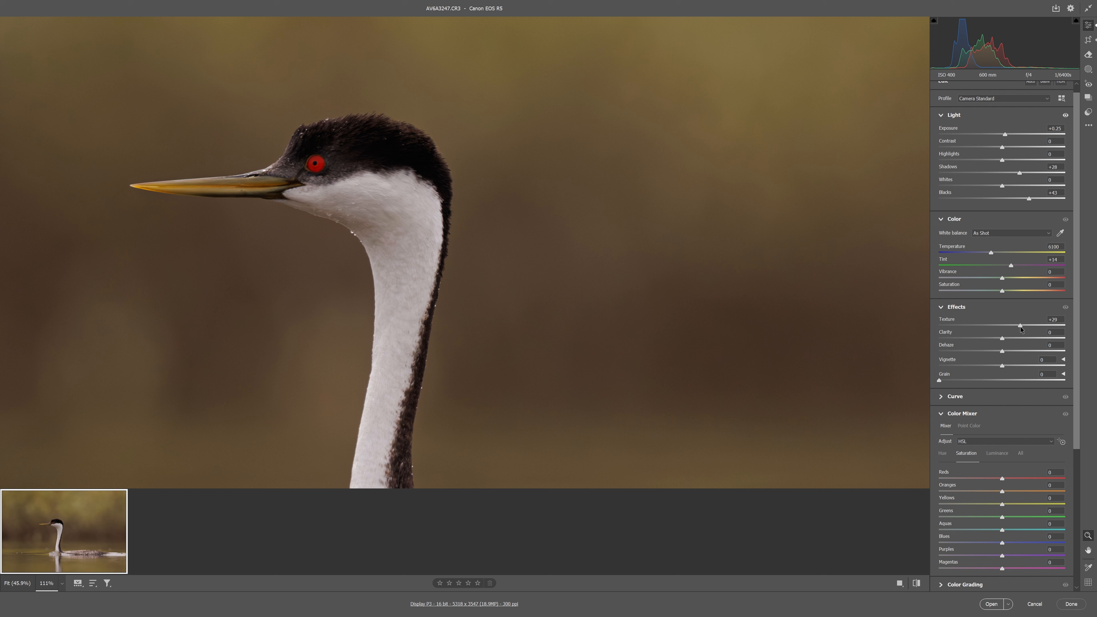
{"action": "right_click", "coordinate": [496, 218]}
{"action": "left_click", "coordinate": [514, 143]}
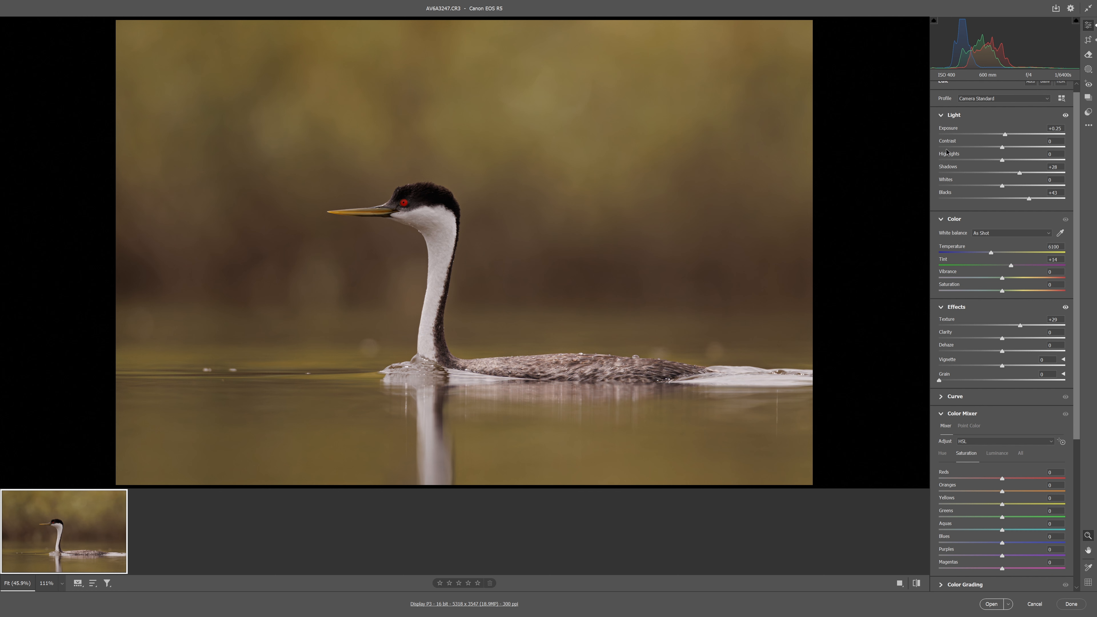
Hide the uncropped area and remove the bright specks ahead of the grebe and the thin vertical streak in its wake's reflection
{"action": "left_click", "coordinate": [1089, 55]}
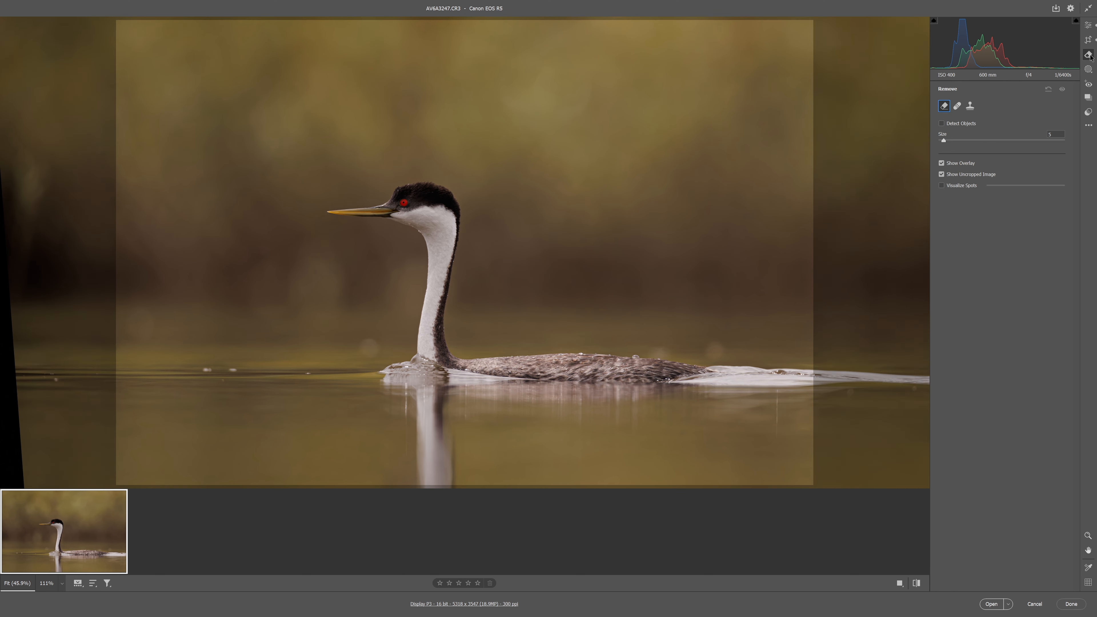
{"action": "left_click", "coordinate": [942, 174]}
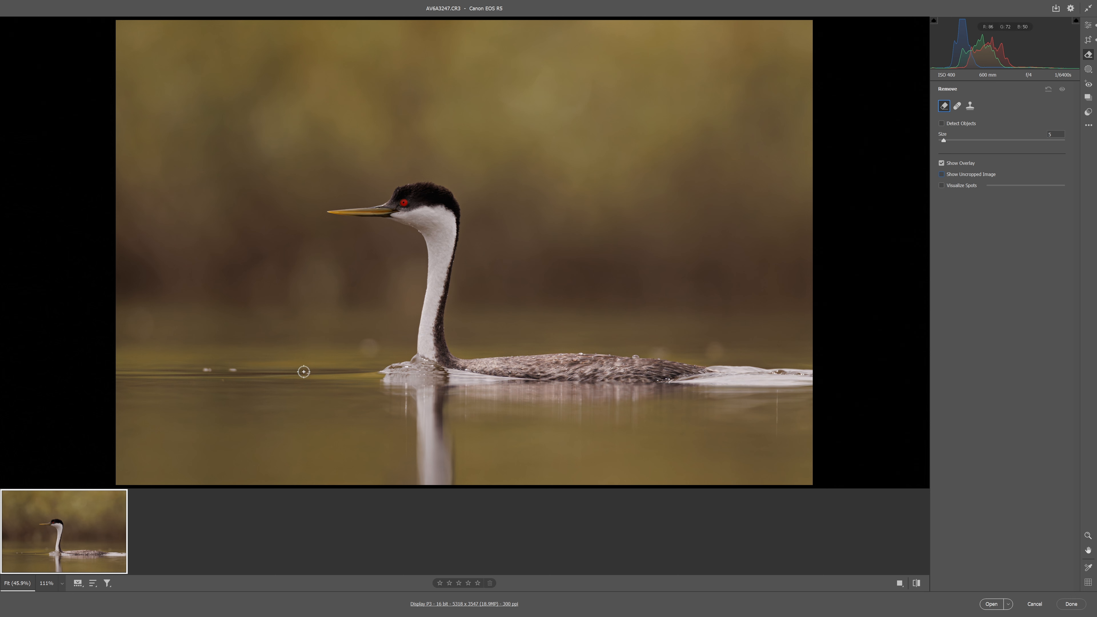
{"action": "left_click_drag", "start_coordinate": [306, 372], "coordinate": [311, 373]}
{"action": "left_click", "coordinate": [206, 369]}
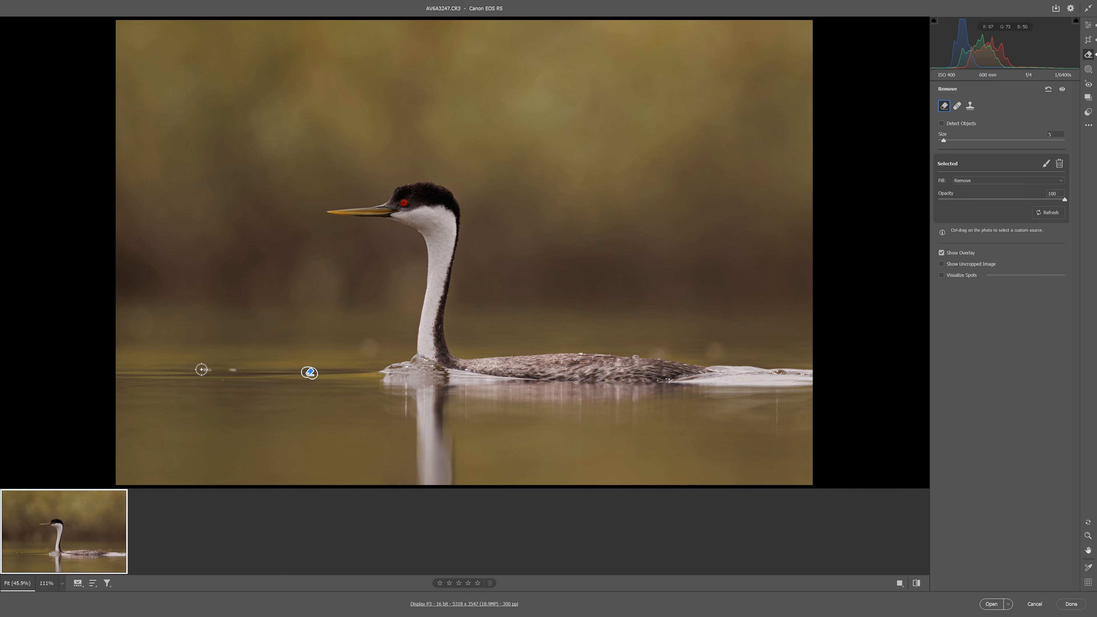
{"action": "left_click", "coordinate": [231, 370]}
{"action": "left_click", "coordinate": [221, 379]}
{"action": "left_click_drag", "start_coordinate": [777, 393], "coordinate": [779, 449]}
{"action": "key", "text": "e"}
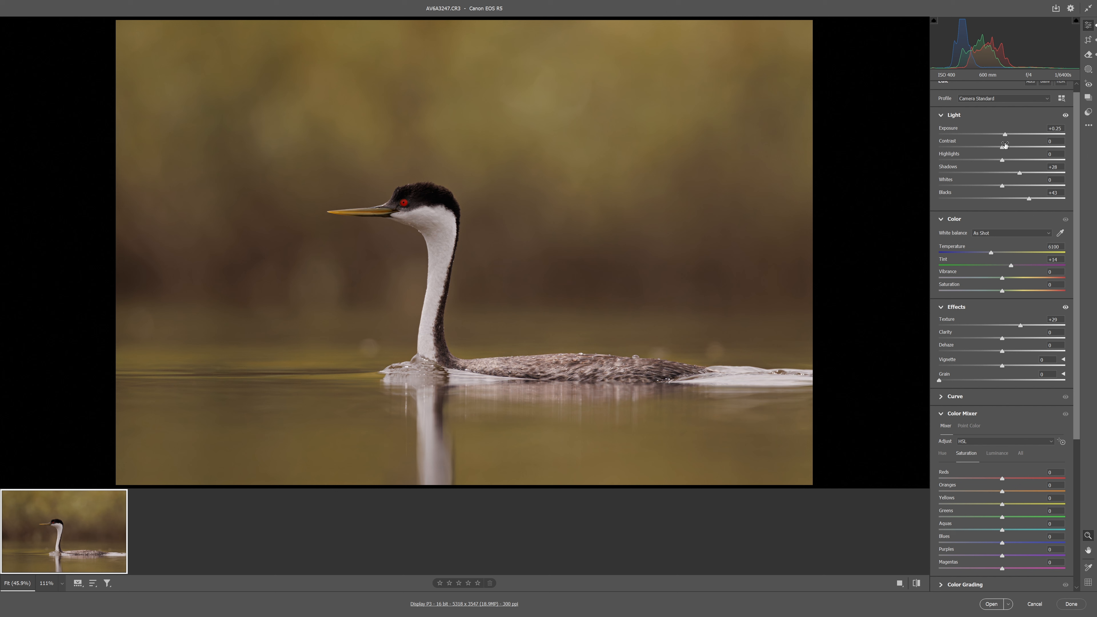
Add a linear gradient mask from the photo's upper edge down into the water and set its Exposure to +0.45
{"action": "key", "text": "shift+w"}
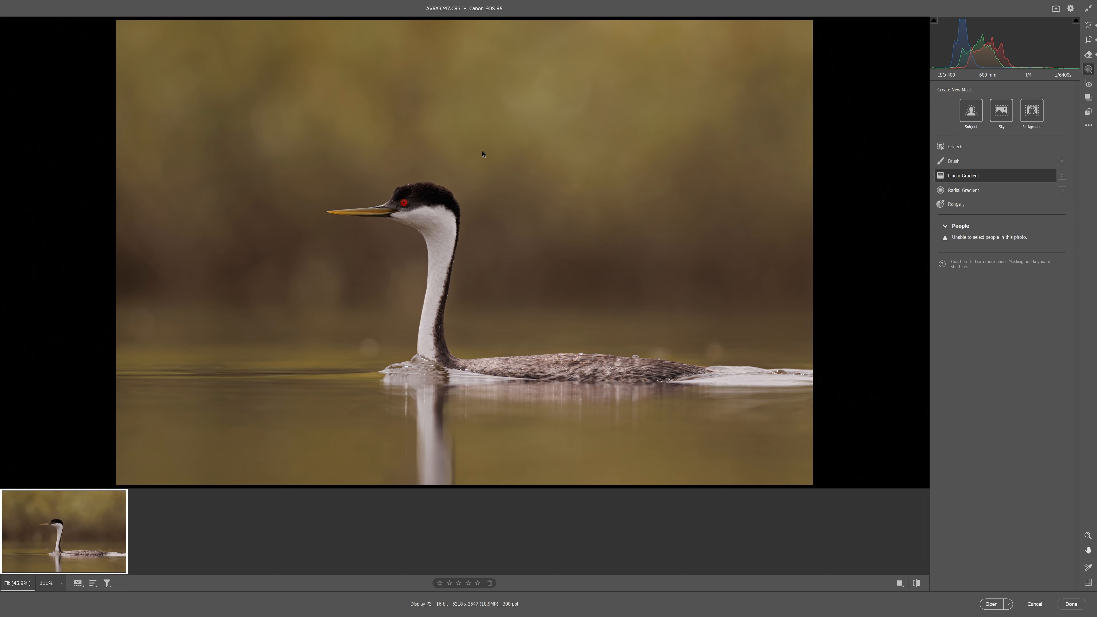
{"action": "key", "text": "g"}
{"action": "left_click_drag", "start_coordinate": [459, 19], "coordinate": [458, 446]}
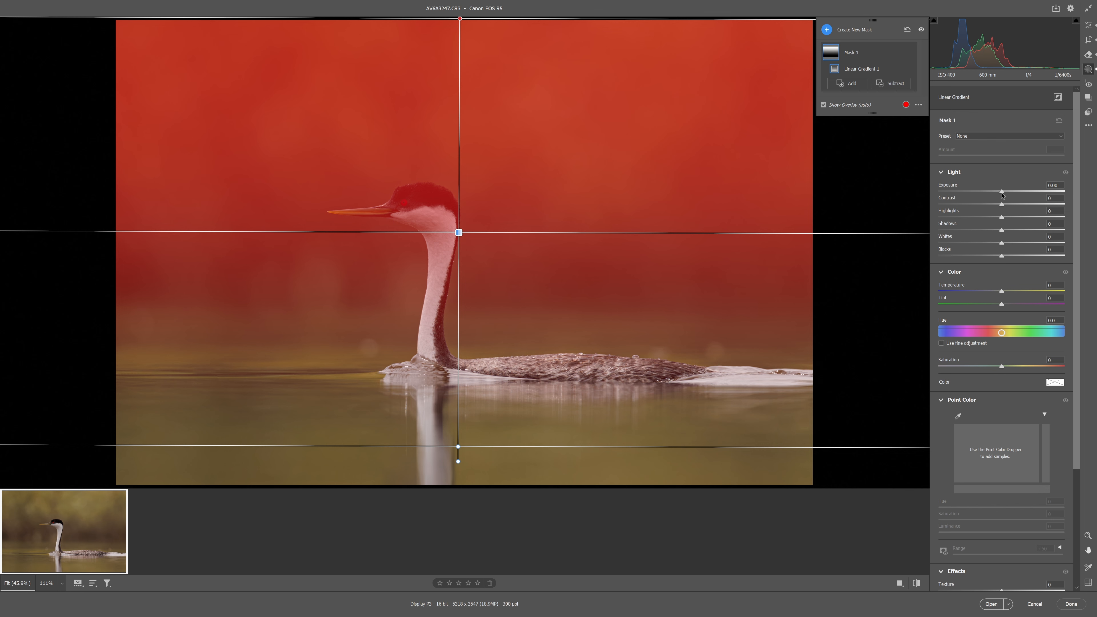
{"action": "left_click_drag", "start_coordinate": [1002, 192], "coordinate": [1011, 193]}
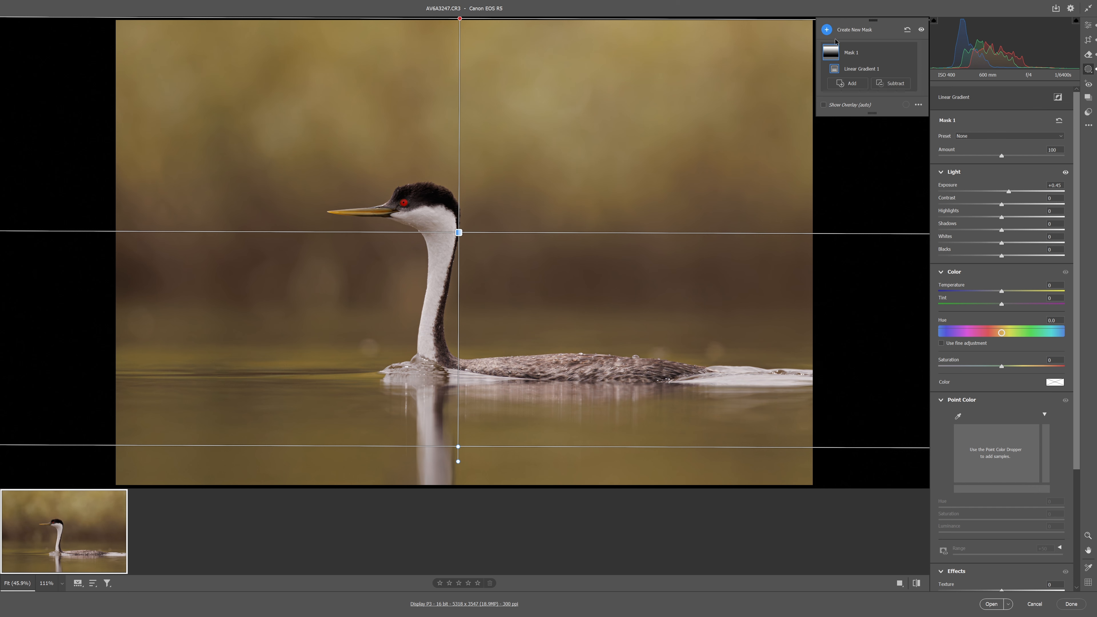
Add a second linear gradient mask from the photo's lower edge up to the waterline and set its Exposure to +0.35
{"action": "left_click", "coordinate": [848, 83]}
{"action": "left_click", "coordinate": [855, 95]}
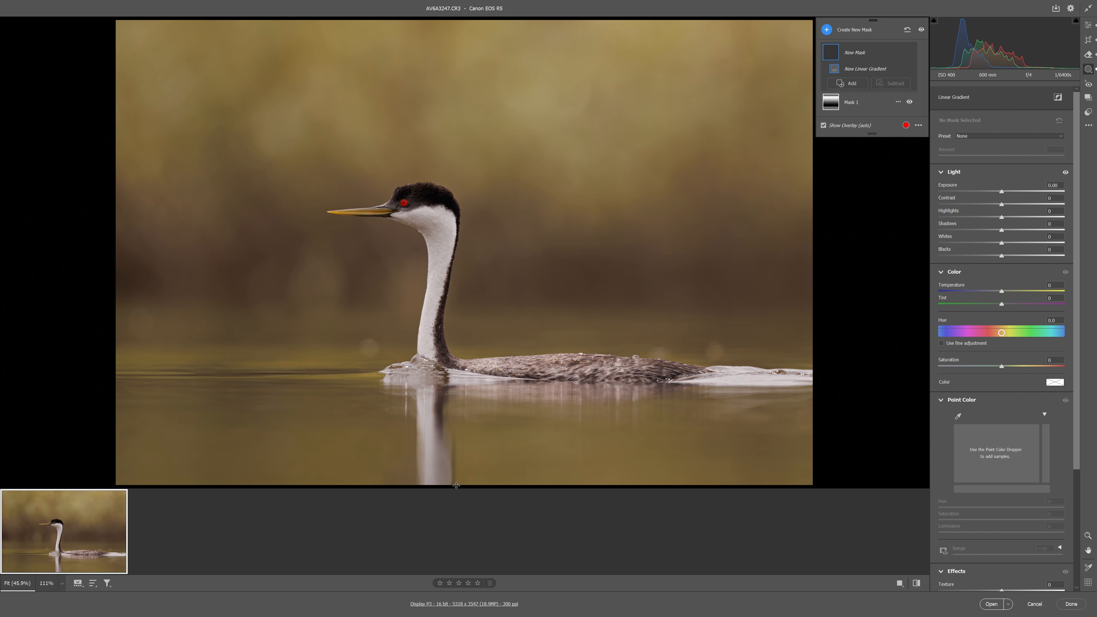
{"action": "left_click_drag", "start_coordinate": [454, 485], "coordinate": [455, 359]}
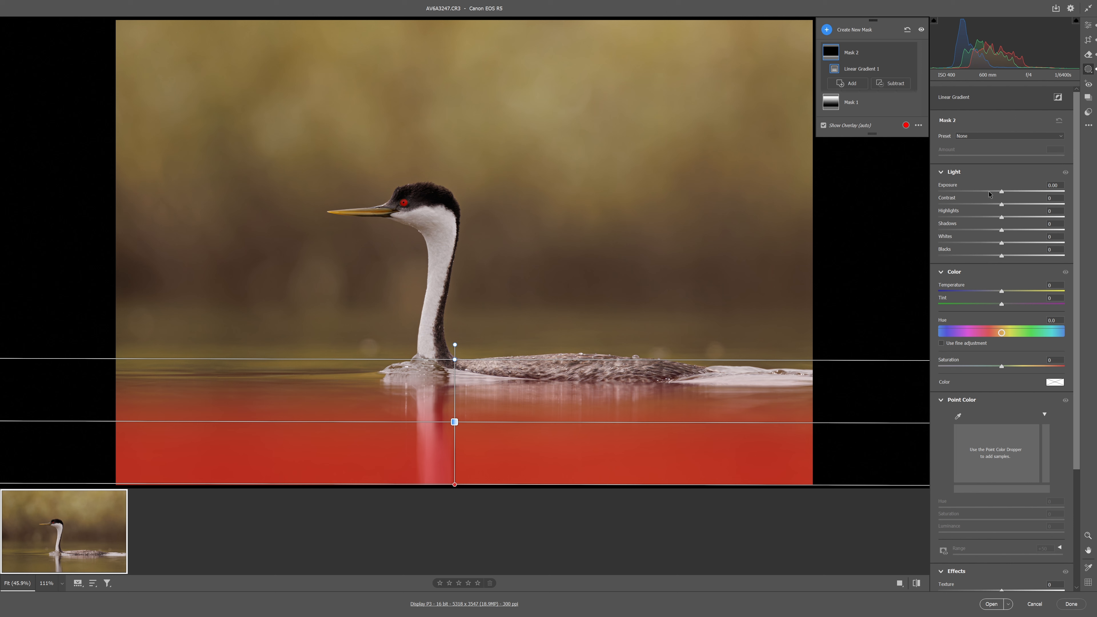
{"action": "left_click_drag", "start_coordinate": [1004, 194], "coordinate": [1009, 193]}
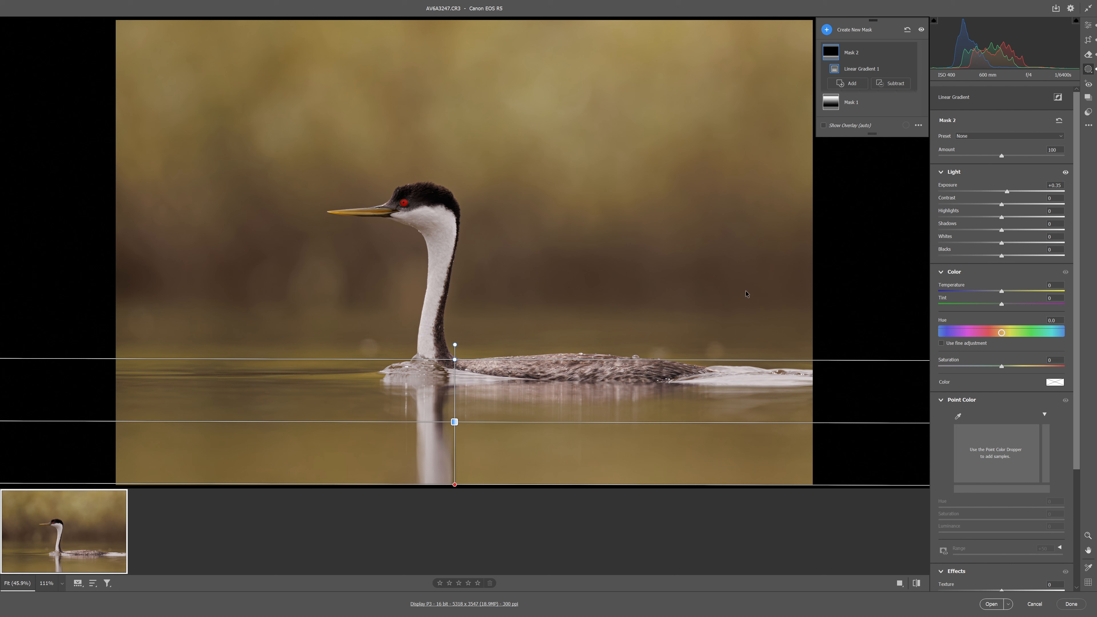
Set the whole photo's Dehaze to +17 and its Exposure to +0.35
{"action": "left_click", "coordinate": [1089, 26]}
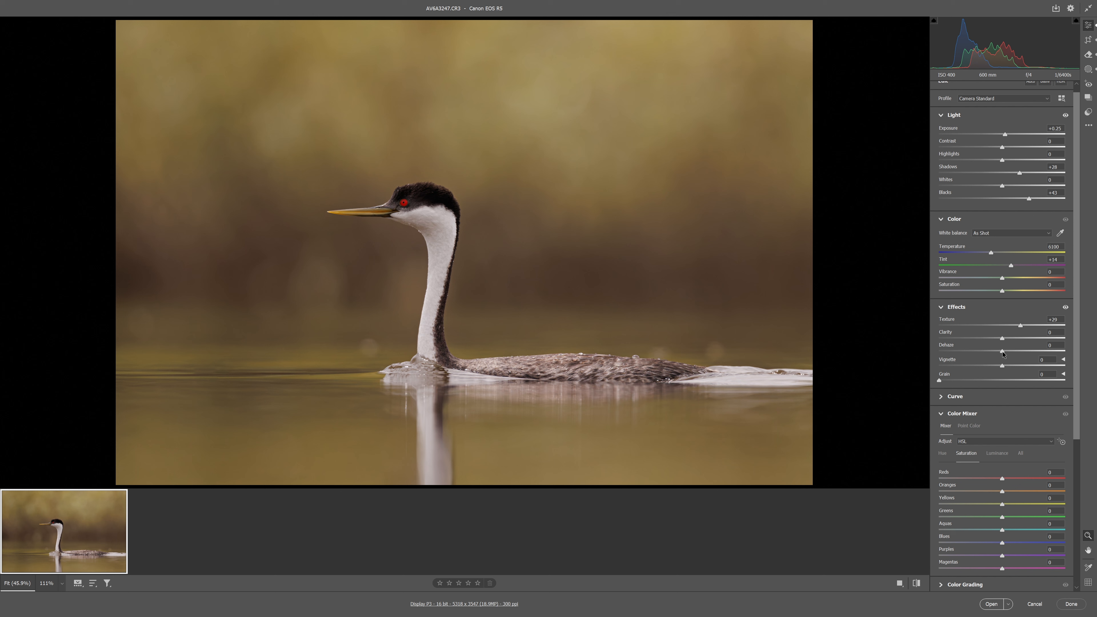
{"action": "left_click_drag", "start_coordinate": [1003, 353], "coordinate": [1014, 353]}
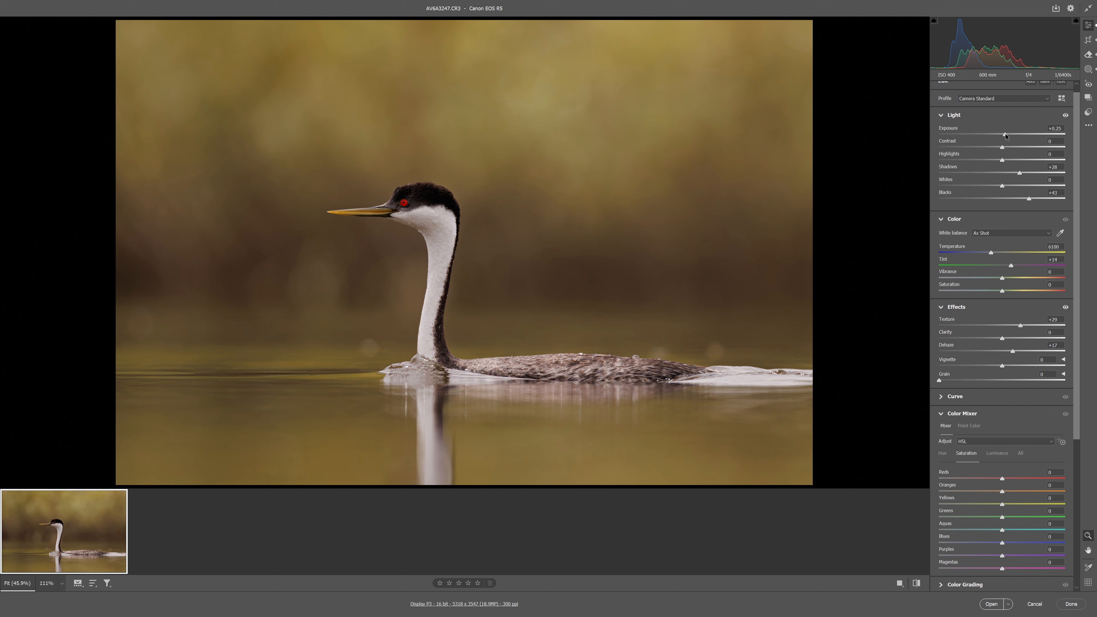
{"action": "left_click_drag", "start_coordinate": [1005, 134], "coordinate": [1008, 134]}
Save the edited grebe photo as a JPEG using the Camera Raw preset
{"action": "left_click", "coordinate": [1090, 126]}
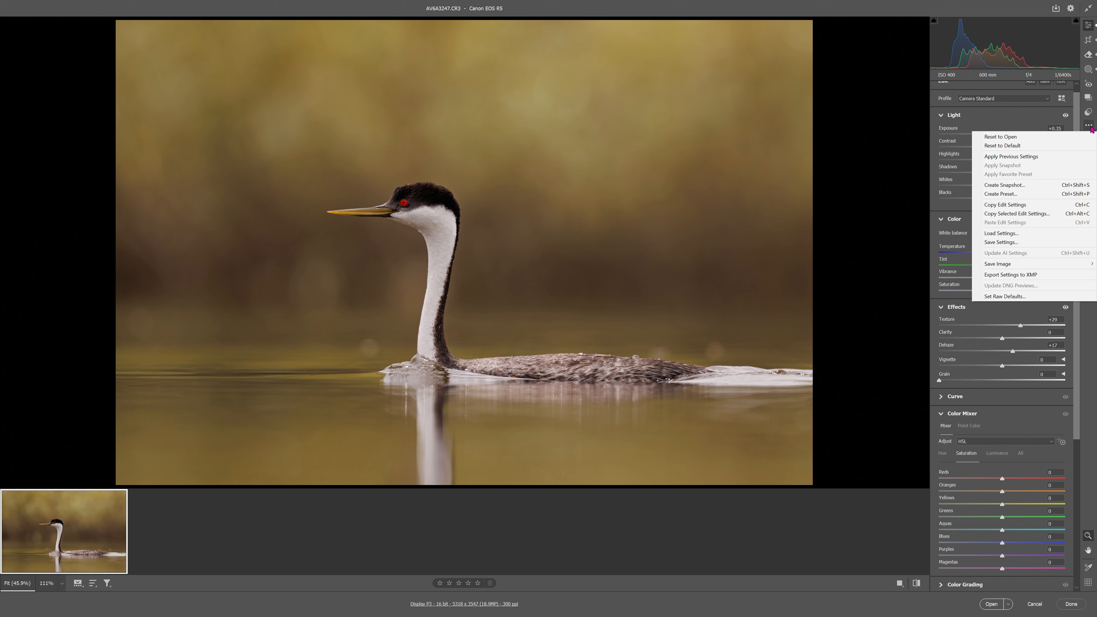
{"action": "mouse_move", "coordinate": [1019, 267]}
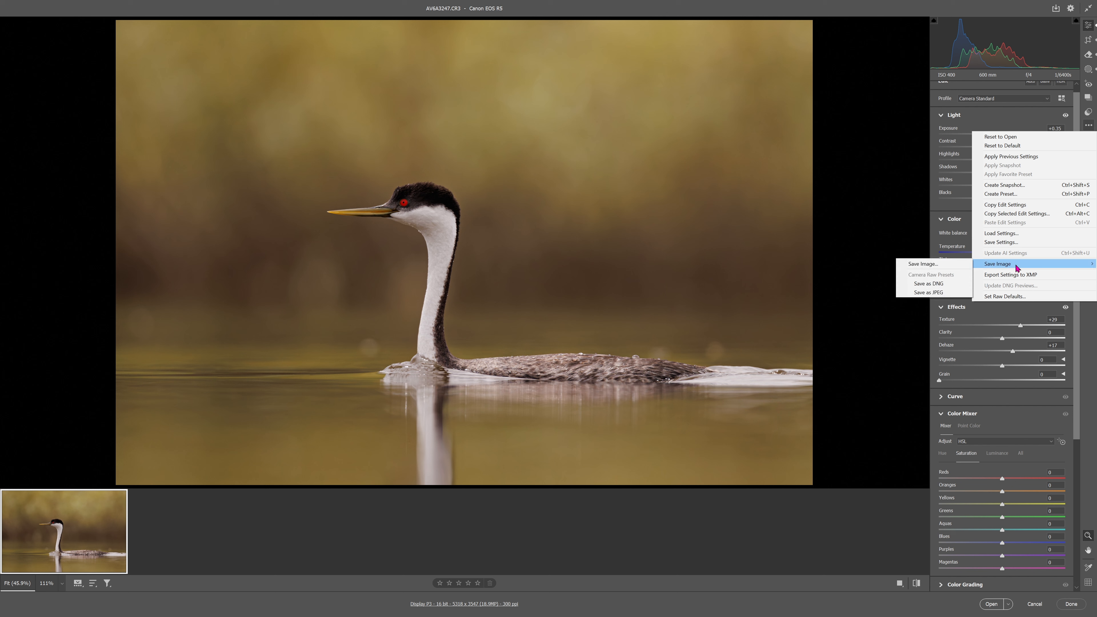
{"action": "left_click", "coordinate": [943, 293]}
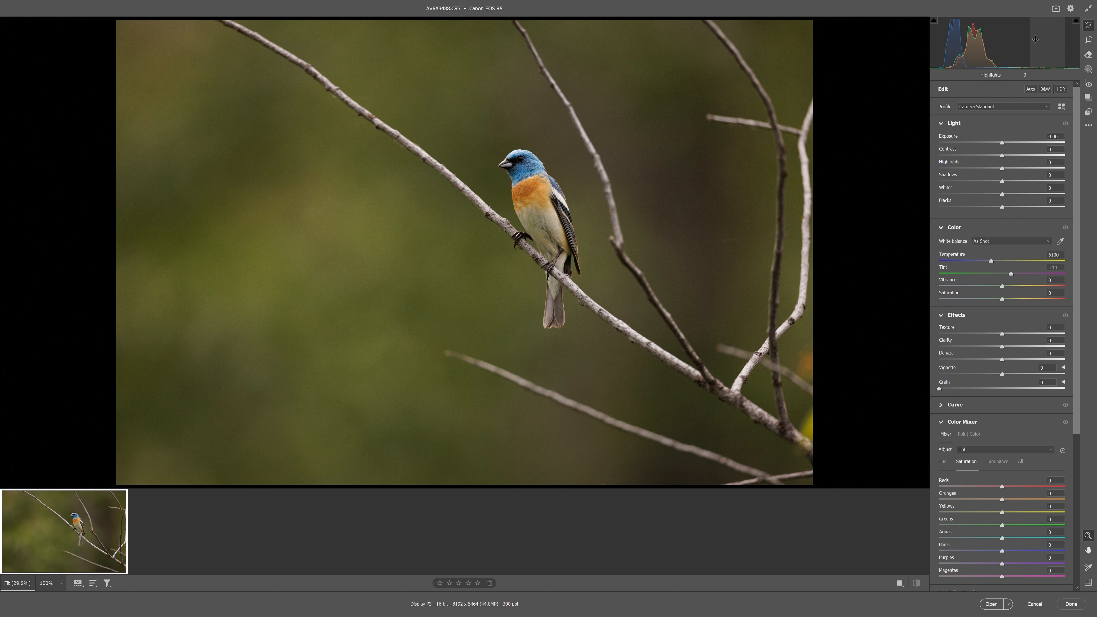
Crop the photo to a vertical 4 x 5 / 8 x 10 frame closely around the blue-headed bird
{"action": "left_click", "coordinate": [1089, 41]}
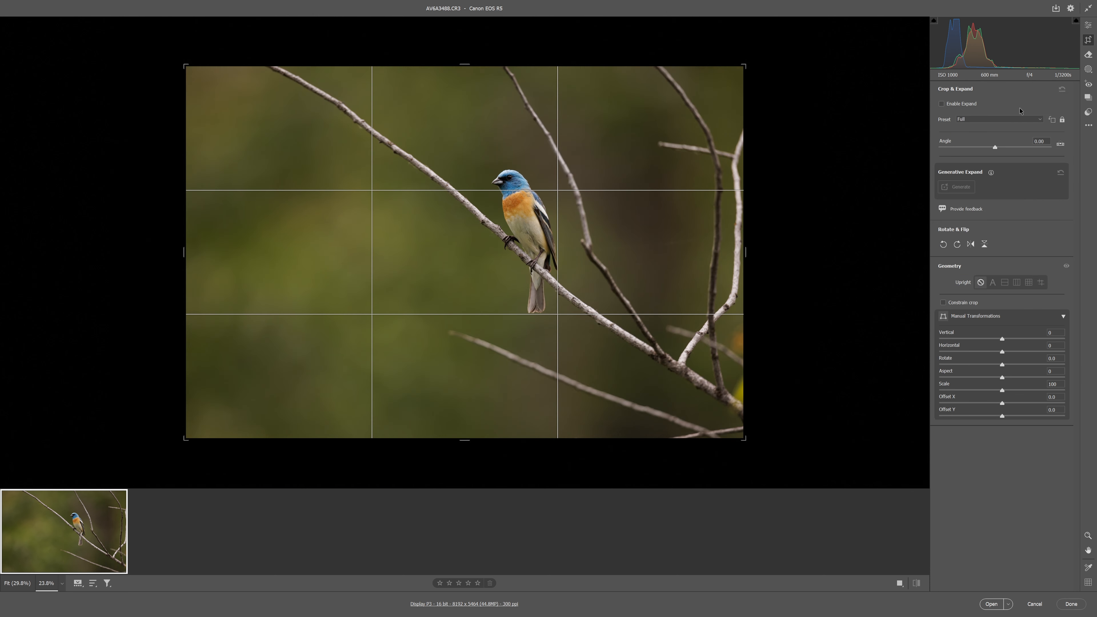
{"action": "left_click", "coordinate": [1008, 121]}
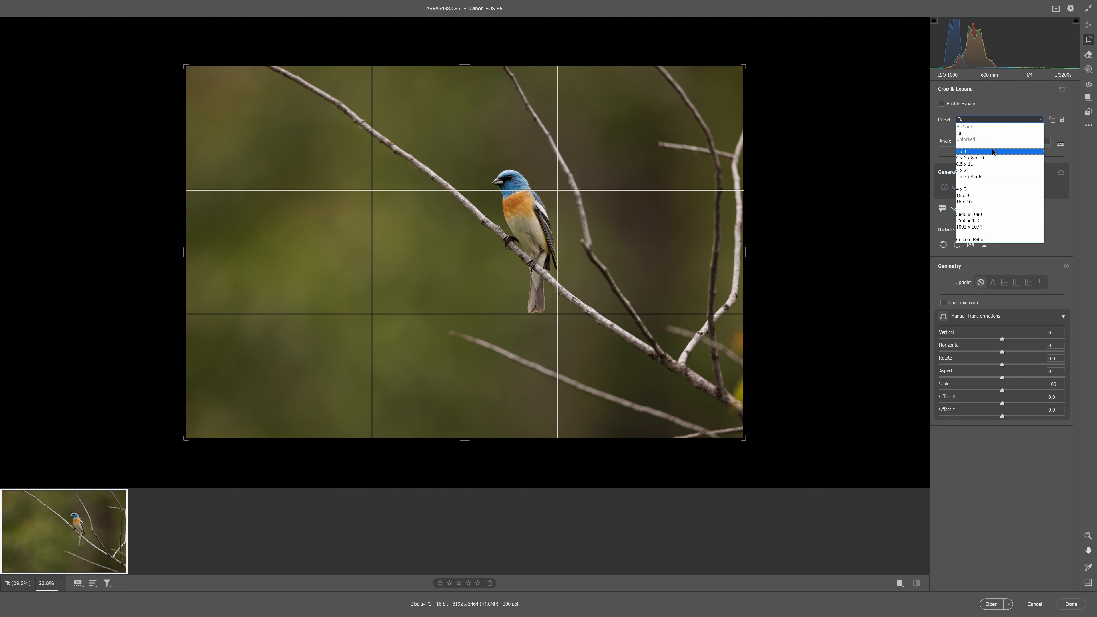
{"action": "left_click", "coordinate": [980, 158]}
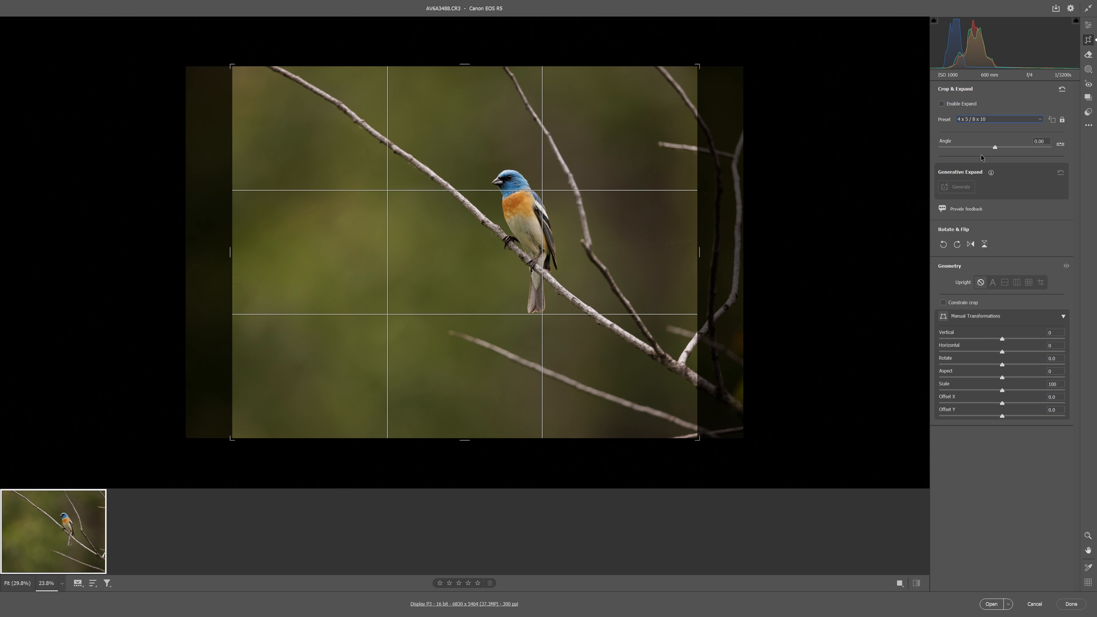
{"action": "left_click", "coordinate": [1052, 121]}
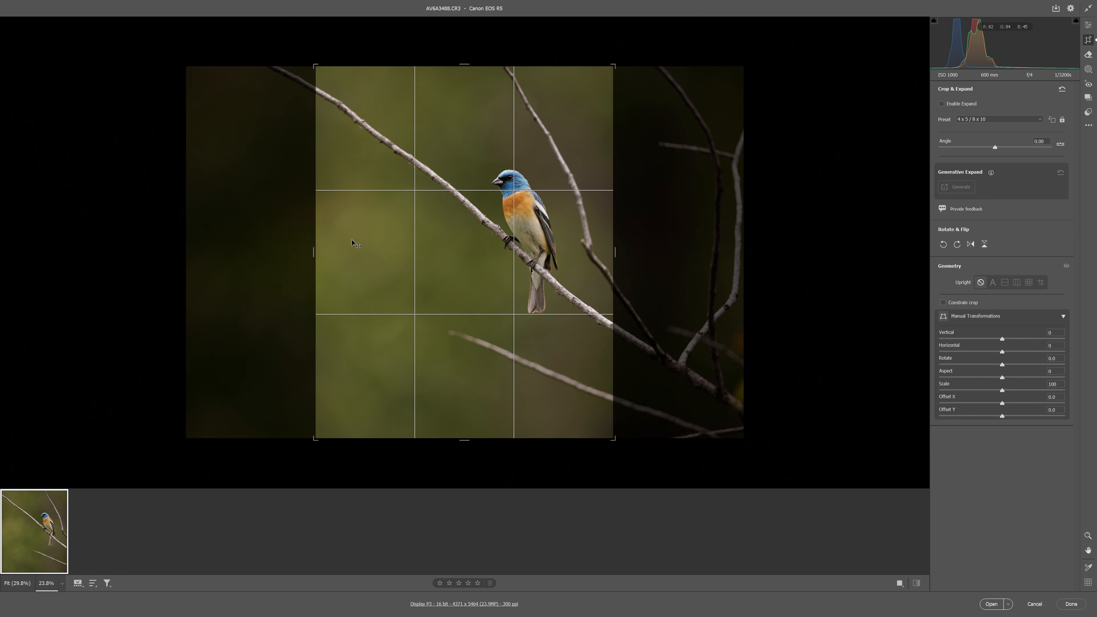
{"action": "left_click_drag", "start_coordinate": [315, 246], "coordinate": [363, 252]}
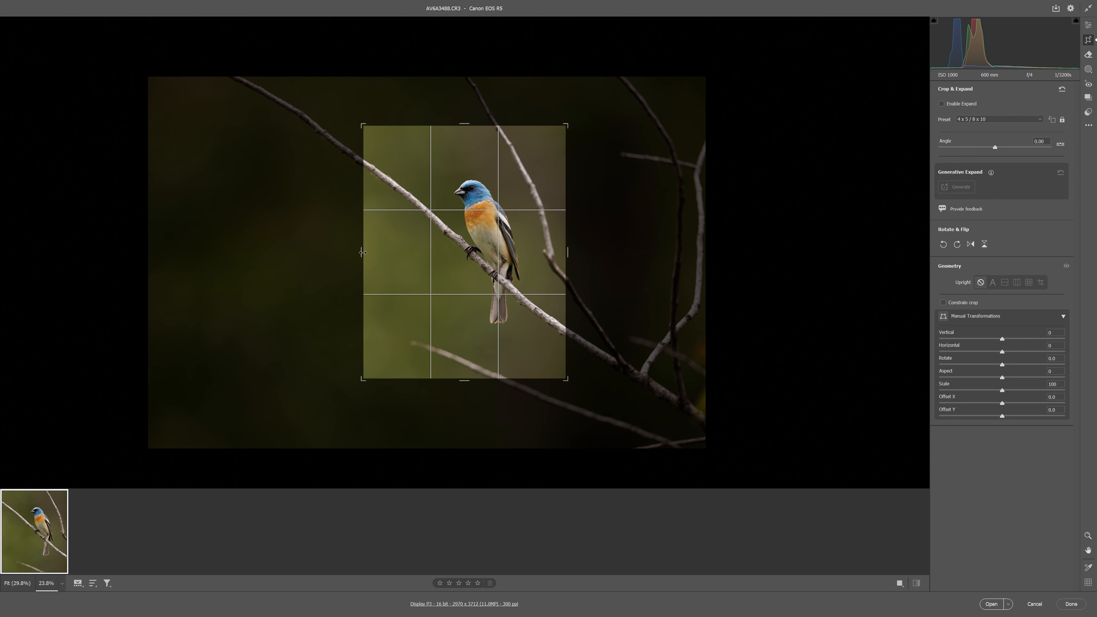
{"action": "left_click_drag", "start_coordinate": [363, 252], "coordinate": [365, 252]}
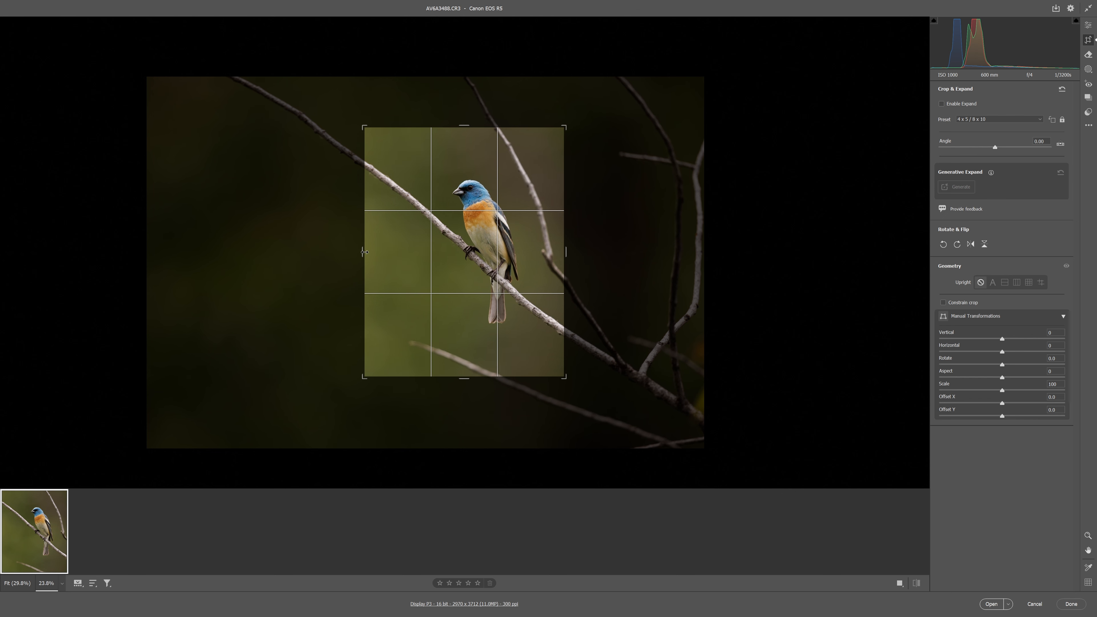
{"action": "left_click_drag", "start_coordinate": [518, 231], "coordinate": [519, 228]}
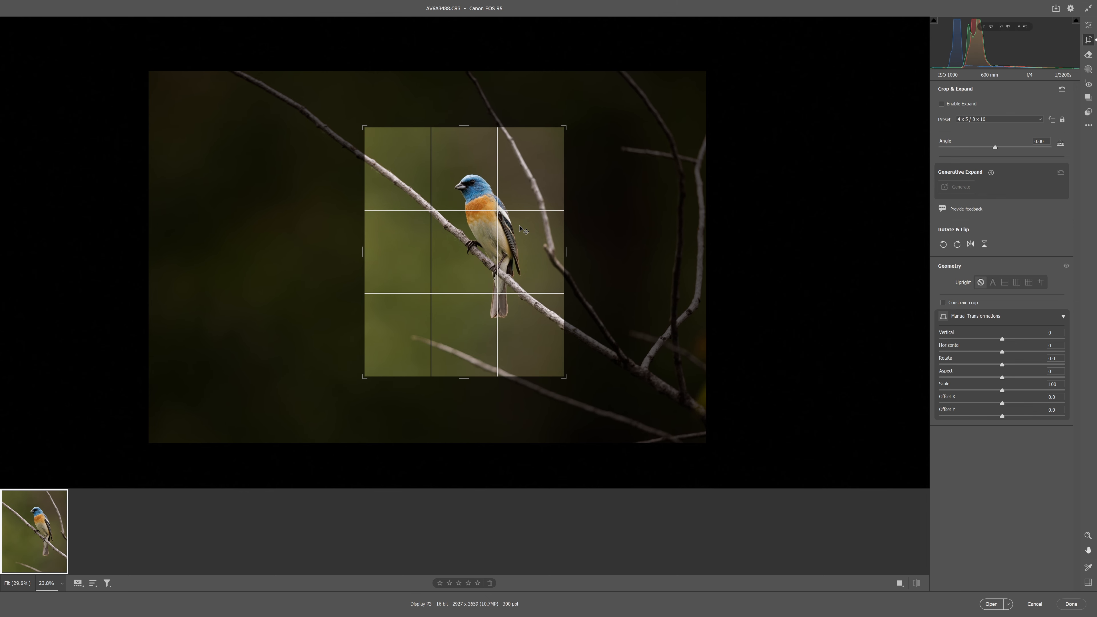
{"action": "key", "text": "Return"}
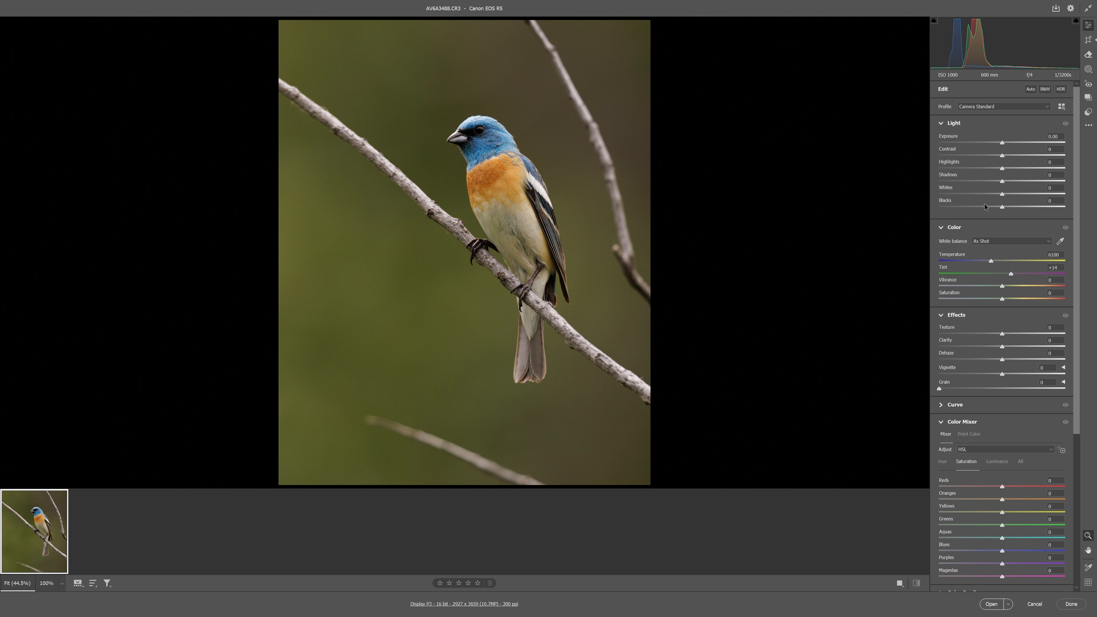
Set the photo's Blacks to +33, Shadows to +24 and Exposure to +0.25
{"action": "left_click_drag", "start_coordinate": [1003, 209], "coordinate": [1024, 209]}
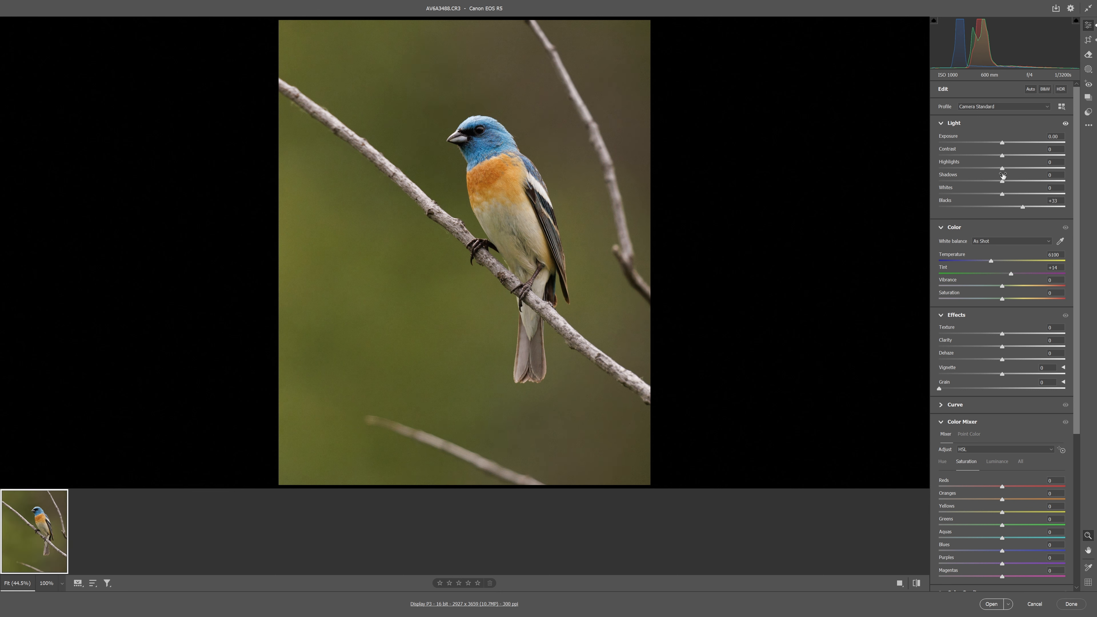
{"action": "left_click_drag", "start_coordinate": [1003, 181], "coordinate": [1017, 182]}
{"action": "left_click_drag", "start_coordinate": [1003, 144], "coordinate": [1007, 146]}
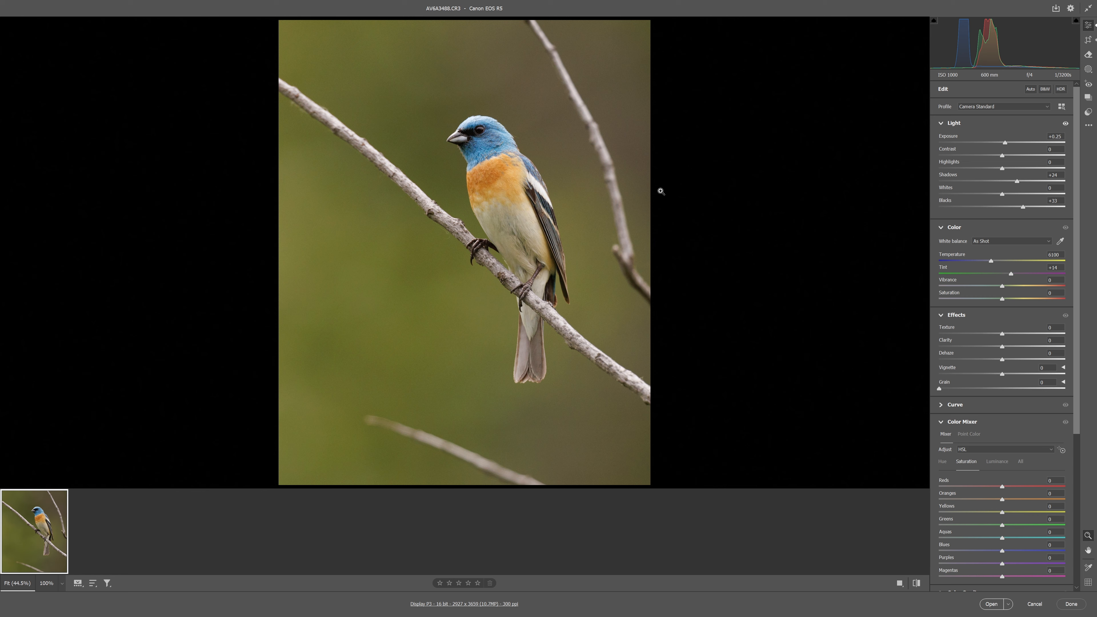
Apply Denoise to the bird photo at an amount of 50
{"action": "left_click_drag", "start_coordinate": [531, 150], "coordinate": [607, 152]}
{"action": "scroll", "coordinate": [998, 384], "scroll_direction": "down", "scroll_amount": 5}
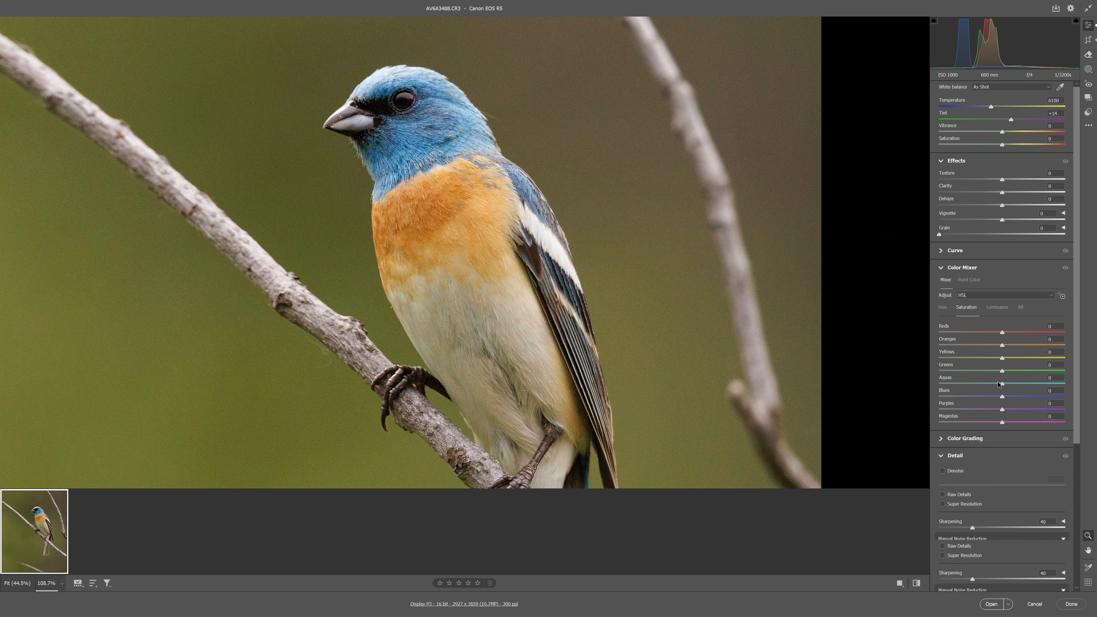
{"action": "left_click", "coordinate": [943, 423]}
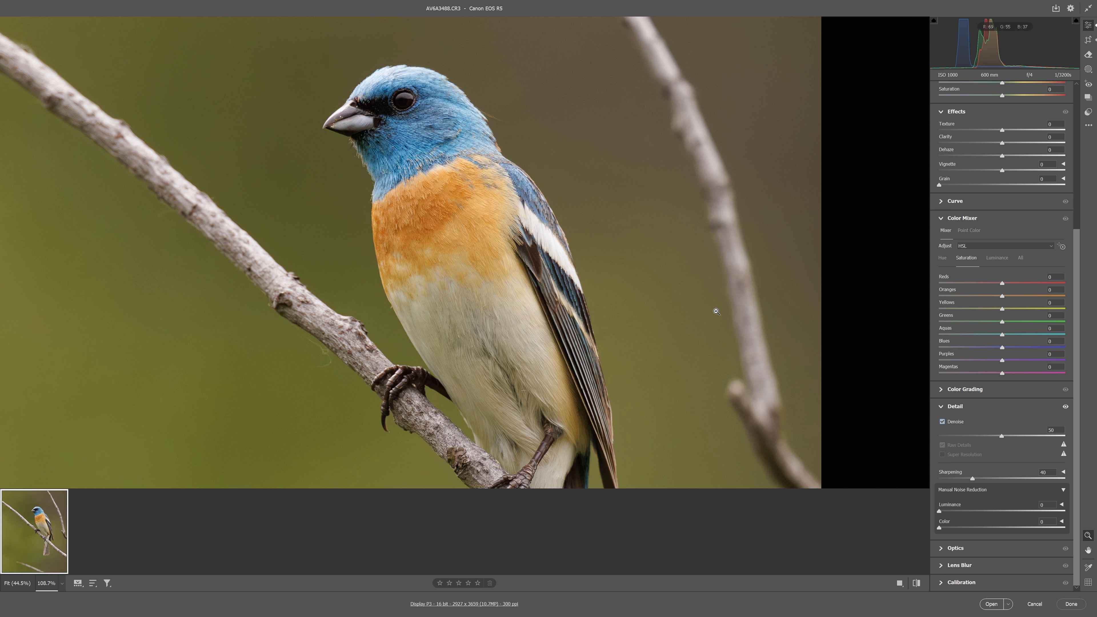
Set the photo's Texture to +7 and fit the whole photo in view
{"action": "scroll", "coordinate": [962, 342], "scroll_direction": "up", "scroll_amount": 2}
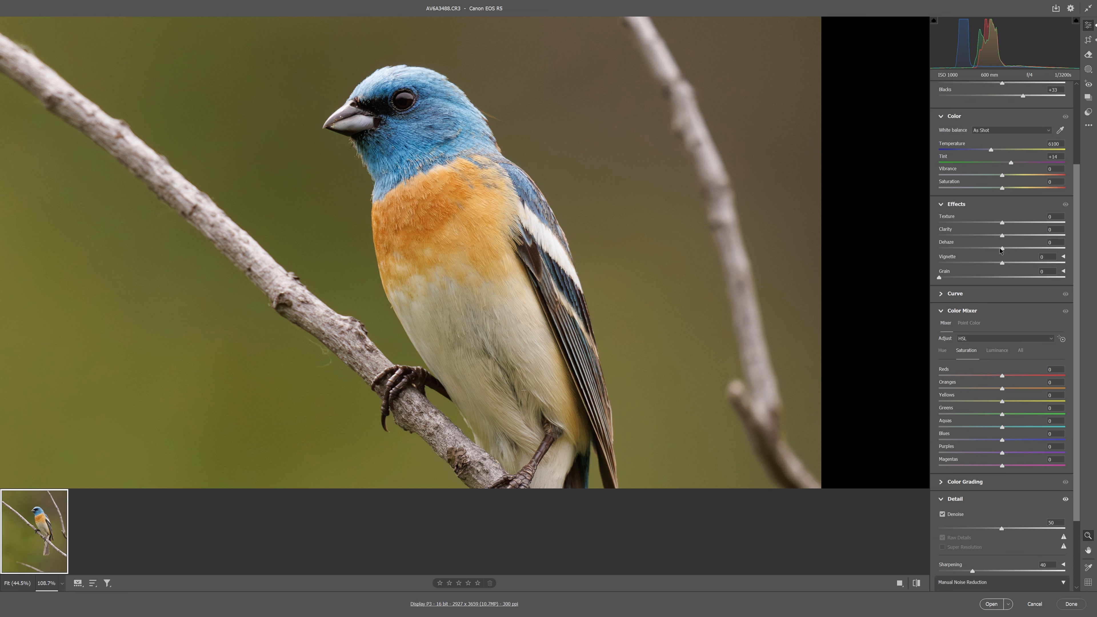
{"action": "left_click_drag", "start_coordinate": [1003, 222], "coordinate": [1007, 222]}
{"action": "right_click", "coordinate": [477, 264]}
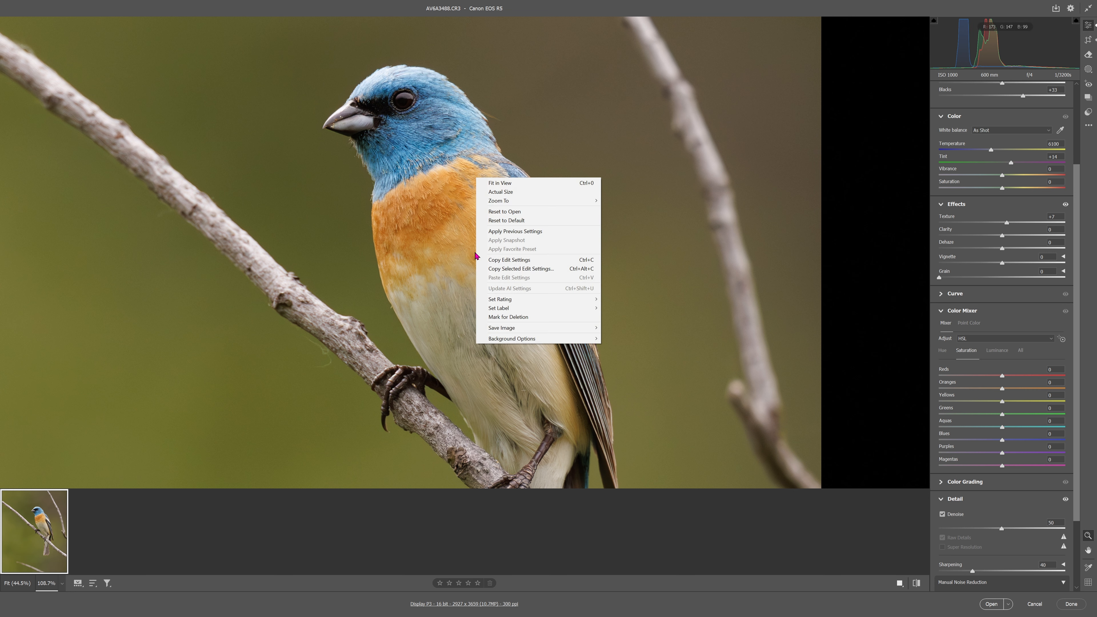
{"action": "left_click", "coordinate": [500, 183]}
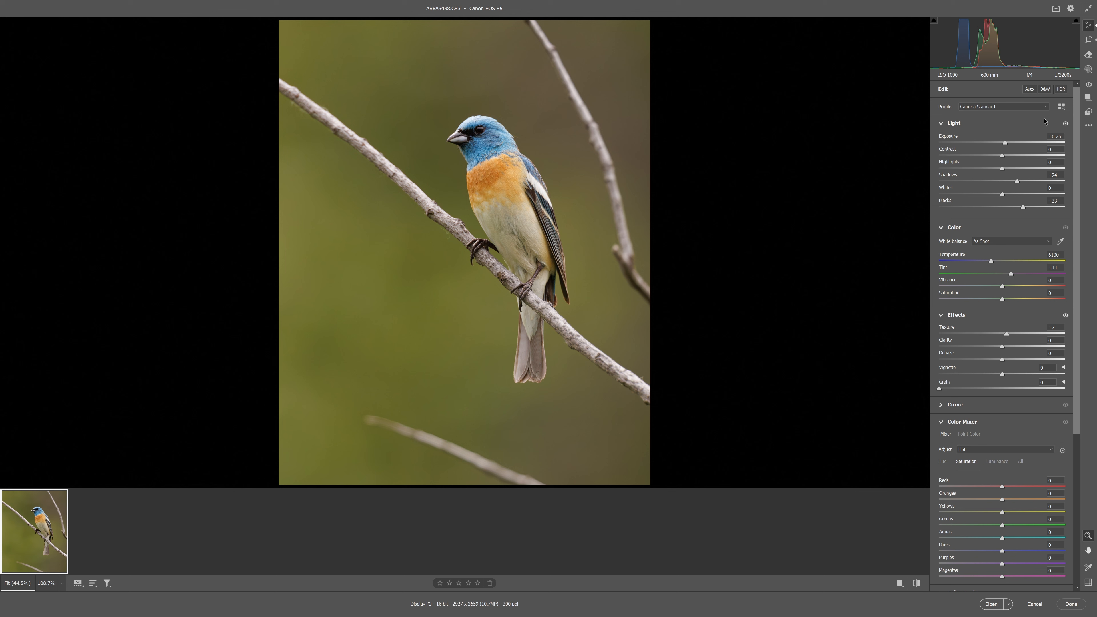
Clone background over the blurred twig below the bird and the branch to the right of the bird
{"action": "left_click", "coordinate": [1089, 54]}
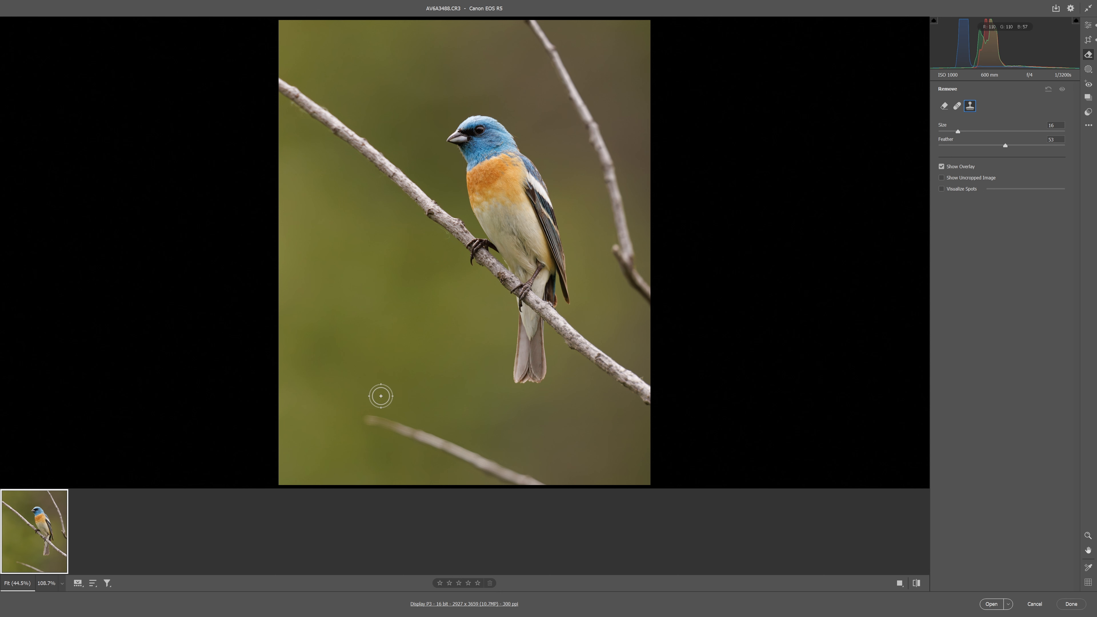
{"action": "key", "text": "alt"}
{"action": "left_click_drag", "start_coordinate": [369, 418], "coordinate": [553, 490]}
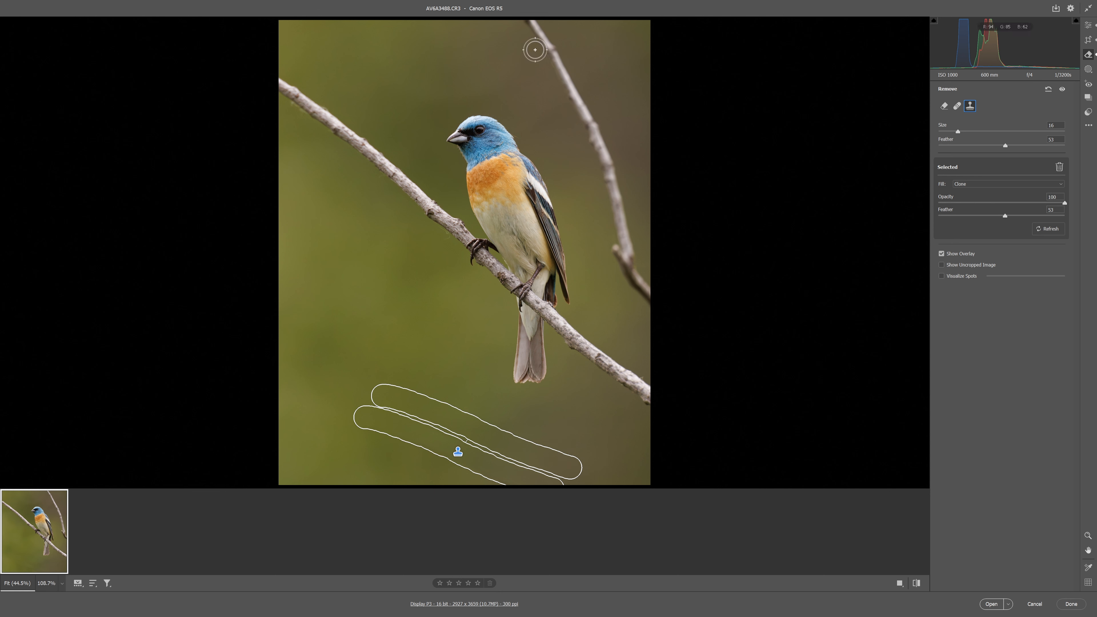
{"action": "mouse_move", "coordinate": [531, 22]}
{"action": "left_mouse_down"}
{"action": "mouse_move", "coordinate": [609, 169]}
{"action": "mouse_move", "coordinate": [627, 261]}
{"action": "mouse_move", "coordinate": [667, 303]}
{"action": "left_mouse_up"}
{"action": "key", "text": "e"}
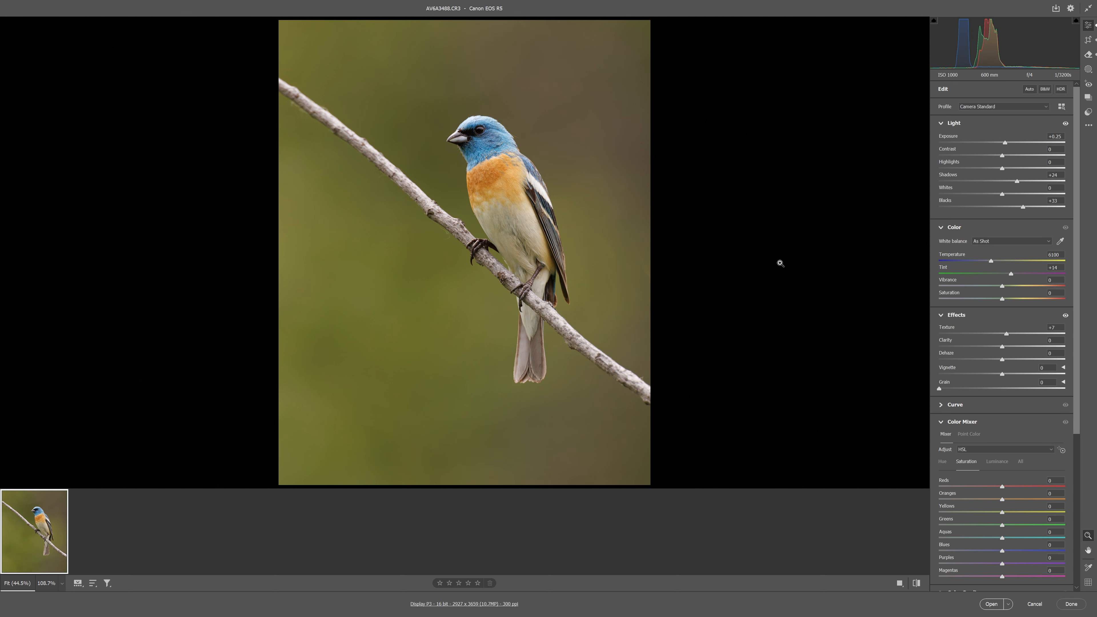
Start creating a new mask on the bird photo
{"action": "key", "text": "m"}
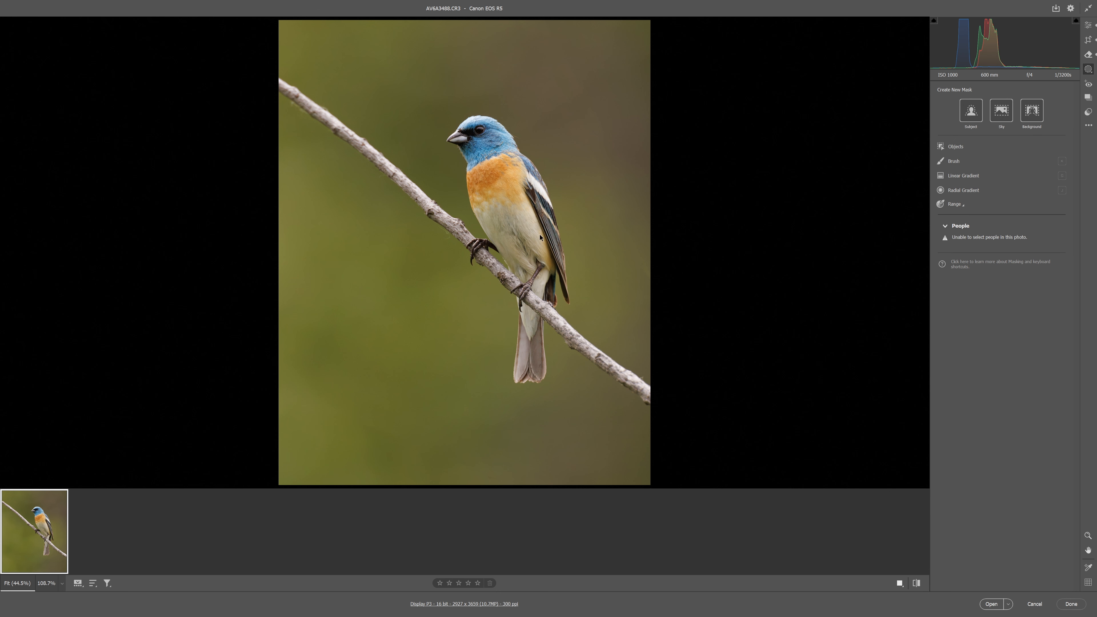